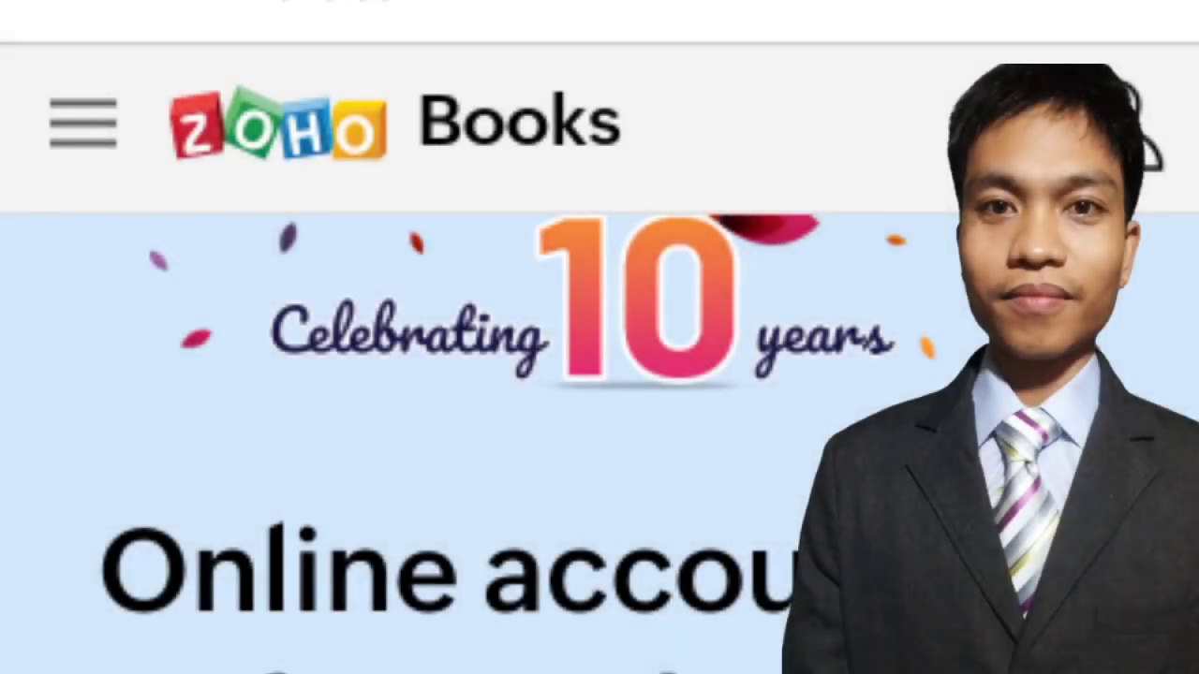
scroll(394, 431, down, 5)
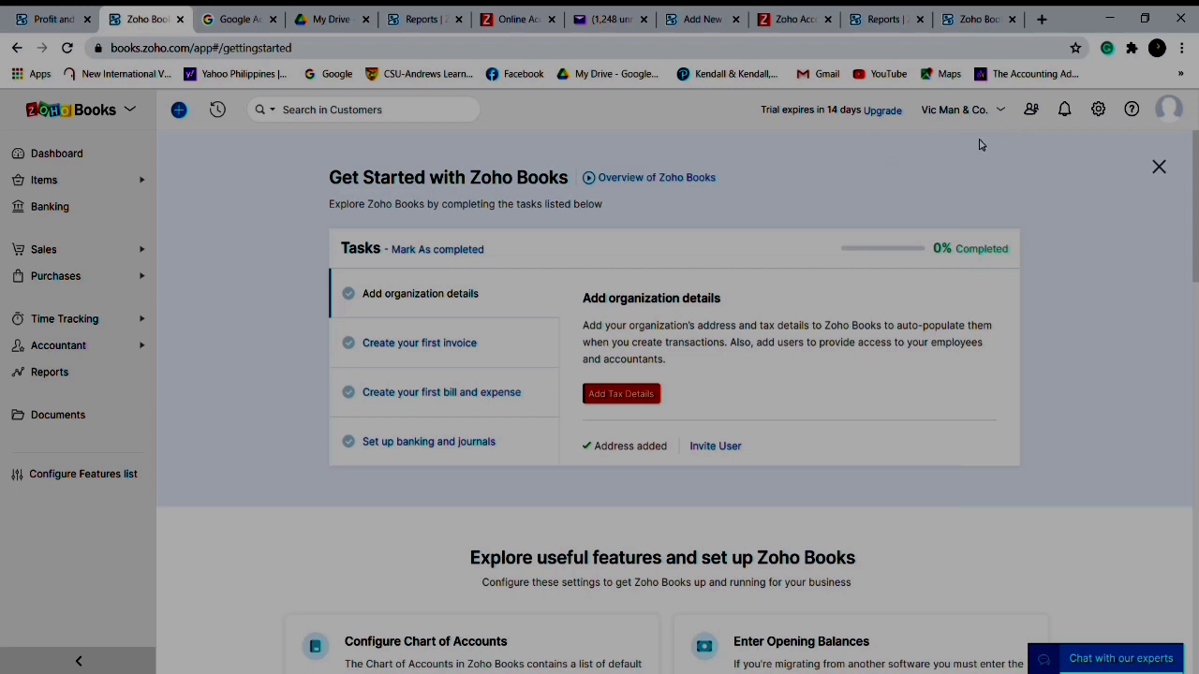
- Open the management page listing all of the account's organizations
click(1000, 113)
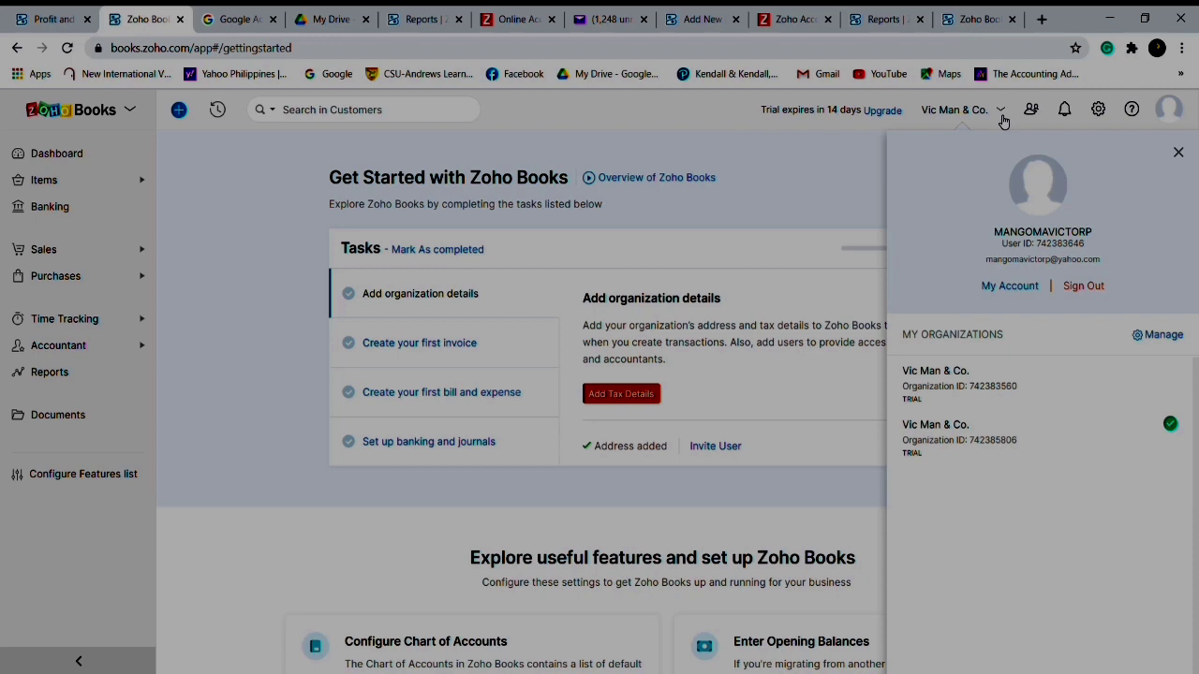
click(1161, 338)
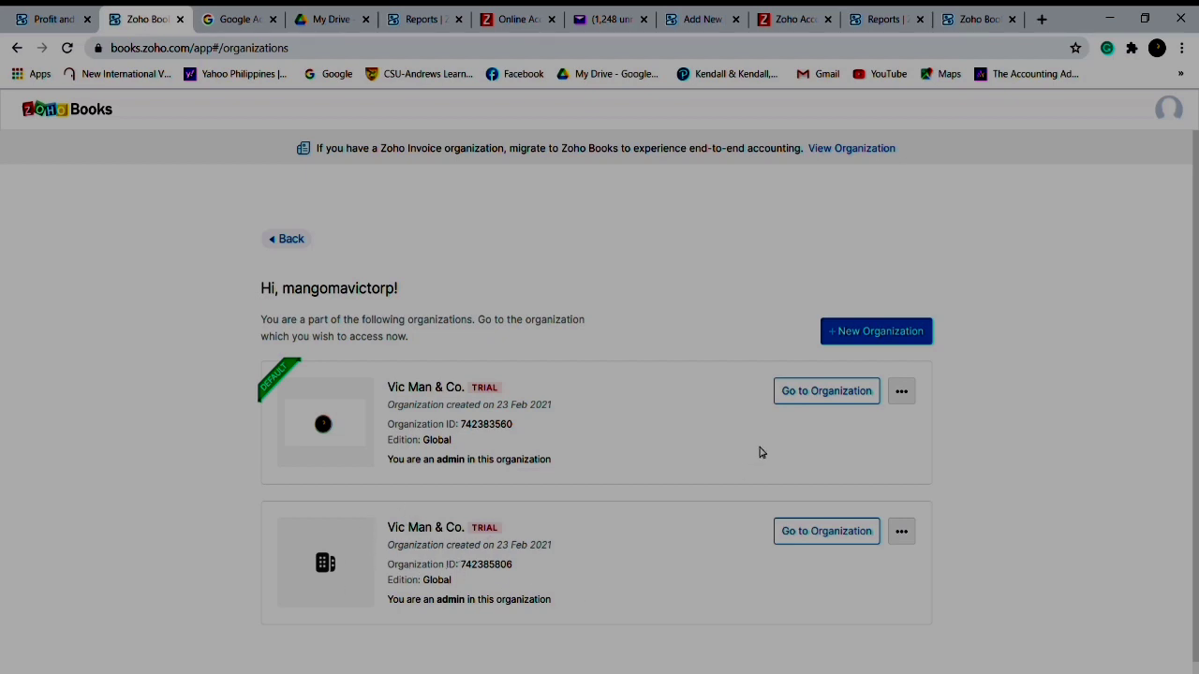
click(876, 337)
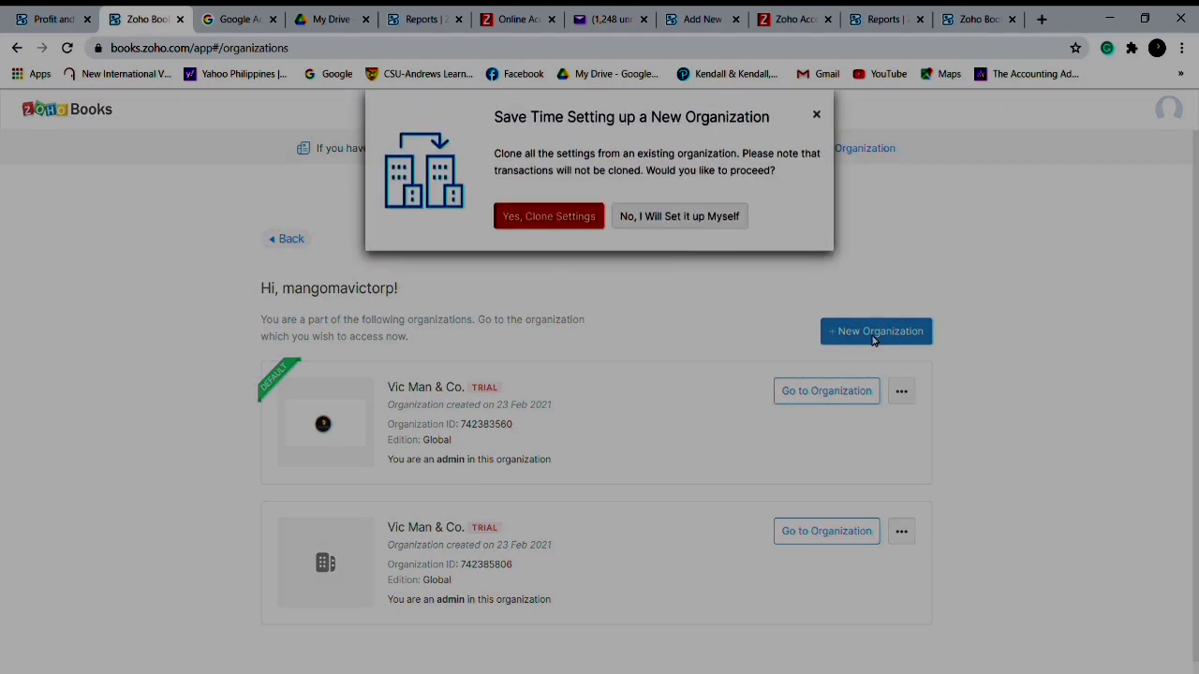
click(579, 221)
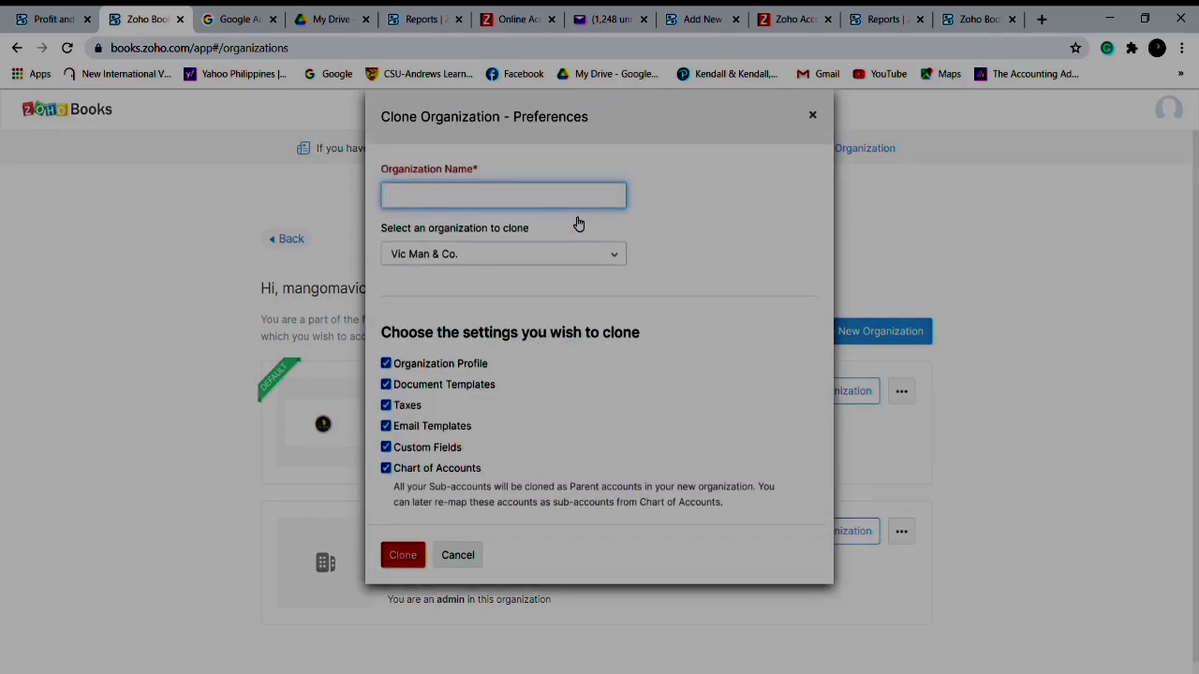
click(594, 257)
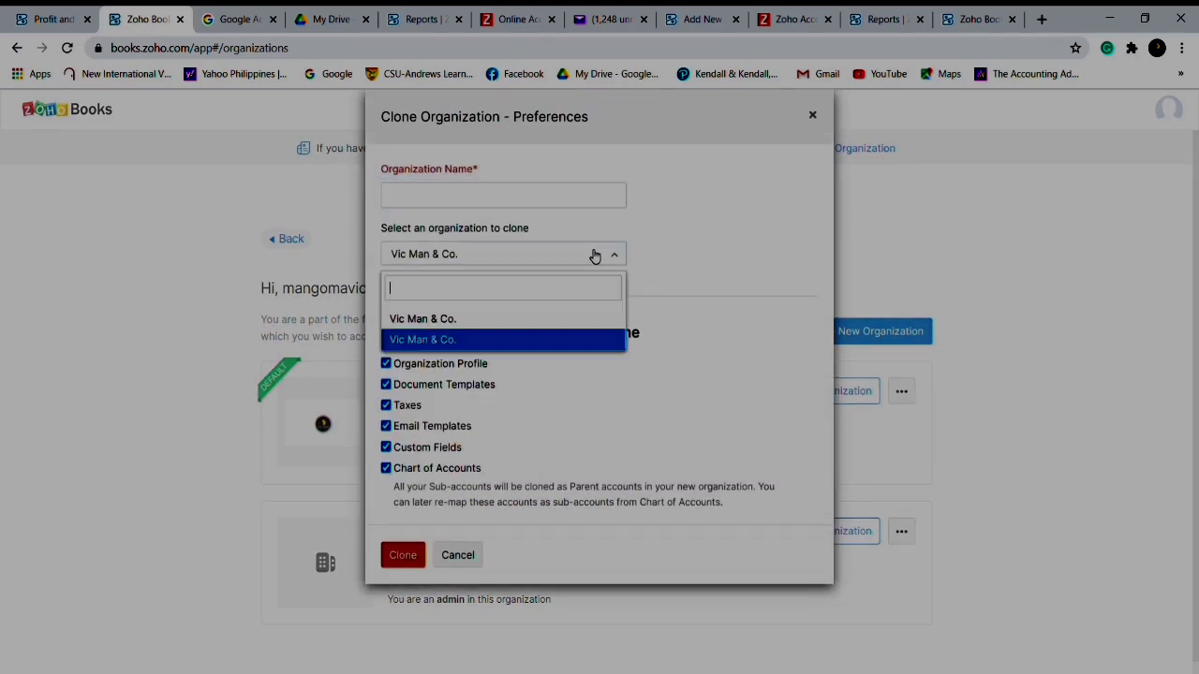
click(594, 256)
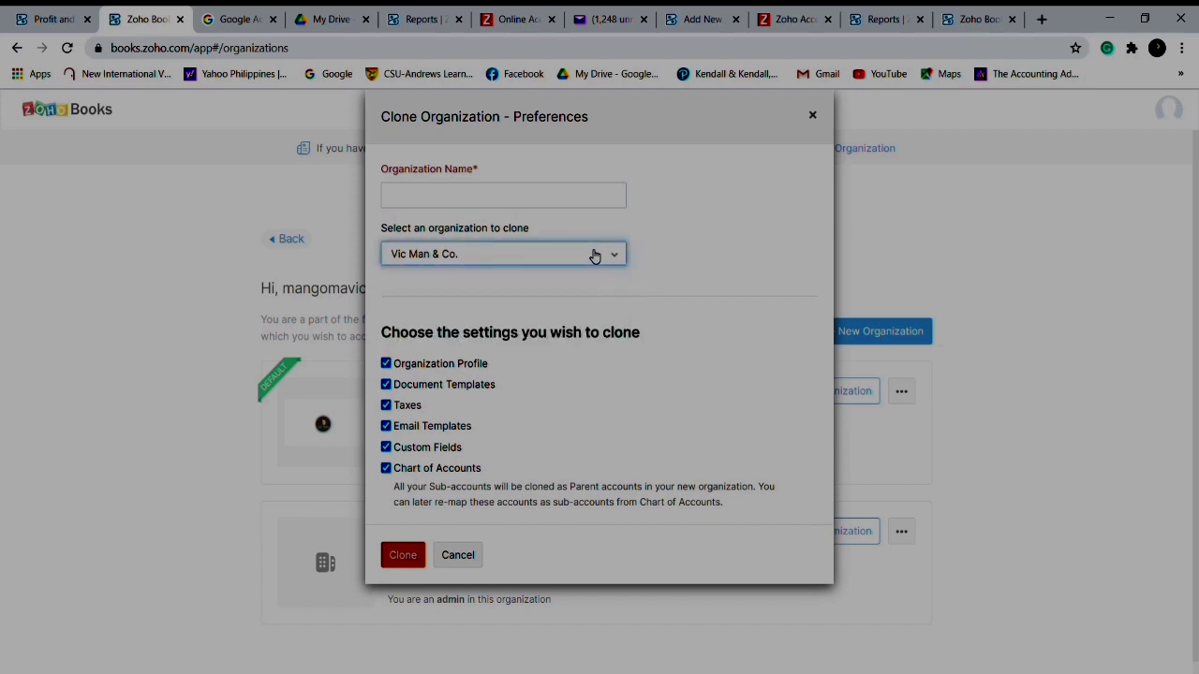
click(565, 197)
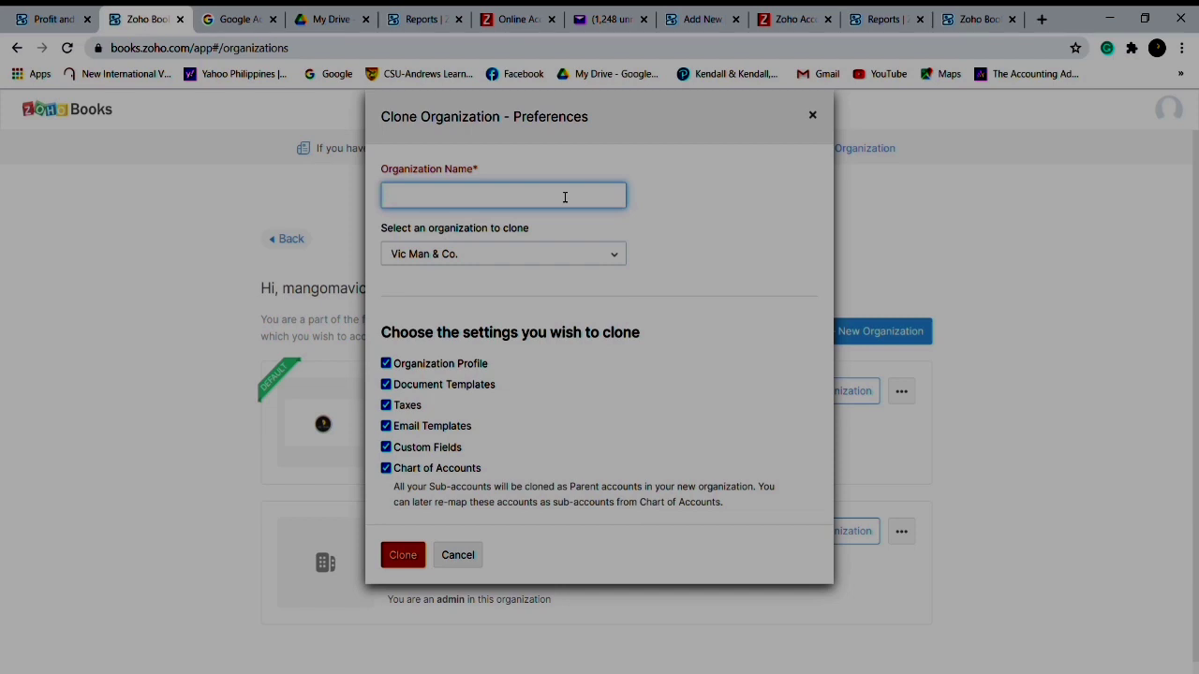
text(vic)
text( and)
key(BackSpace)
key(BackSpace)
key(BackSpace)
key(BackSpace)
key(BackSpace)
key(BackSpace)
text(Medical Spa and Beua)
key(BackSpace)
key(BackSpace)
text(uaty)
key(BackSpace)
key(BackSpace)
key(BackSpace)
text(auy)
text(ty)
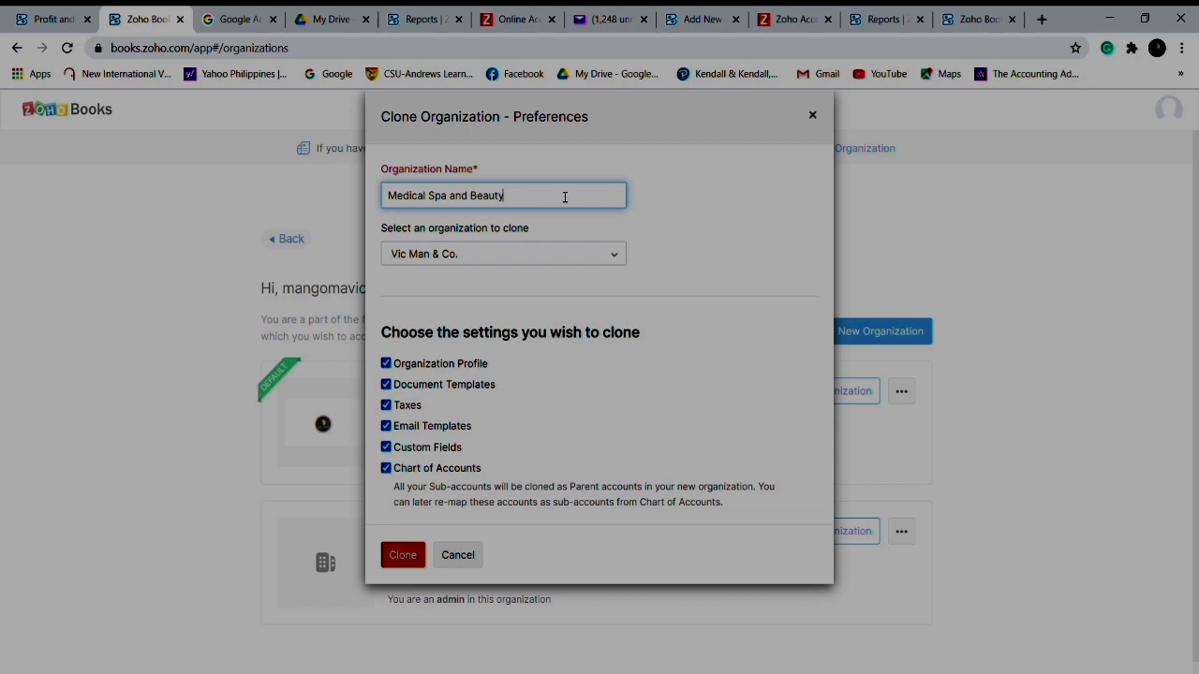
click(475, 558)
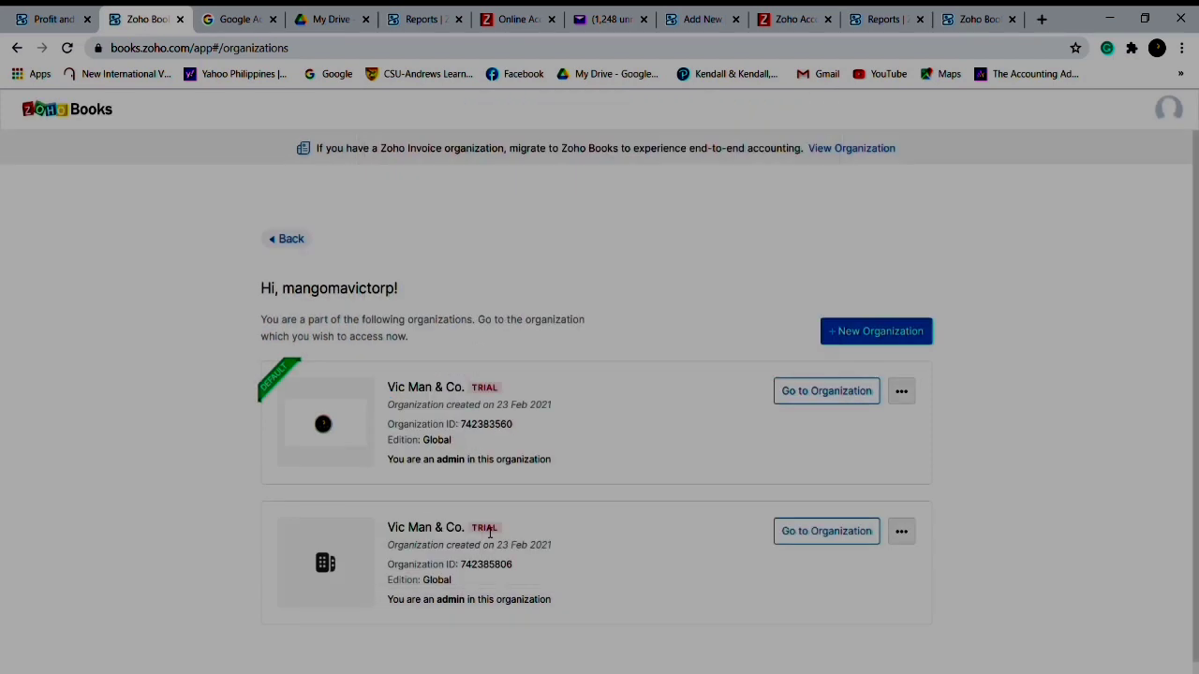
- Start a new organization without cloning existing settings and name it "Beuaty and Spa Clinic"
click(862, 332)
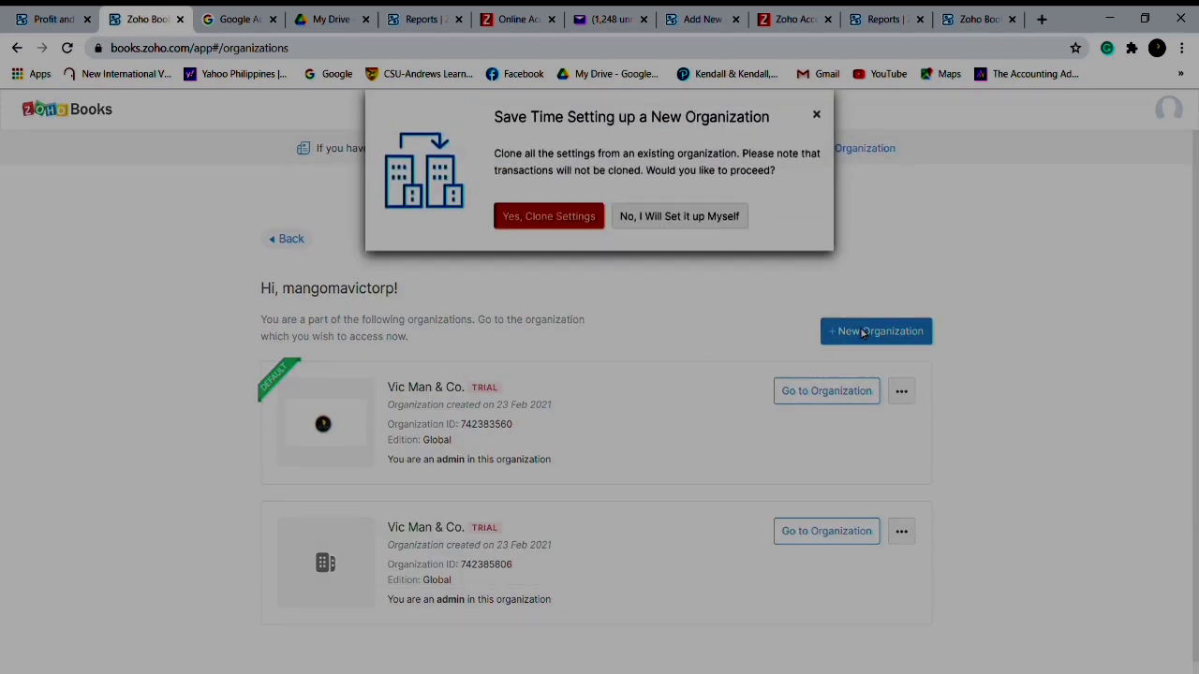
click(680, 219)
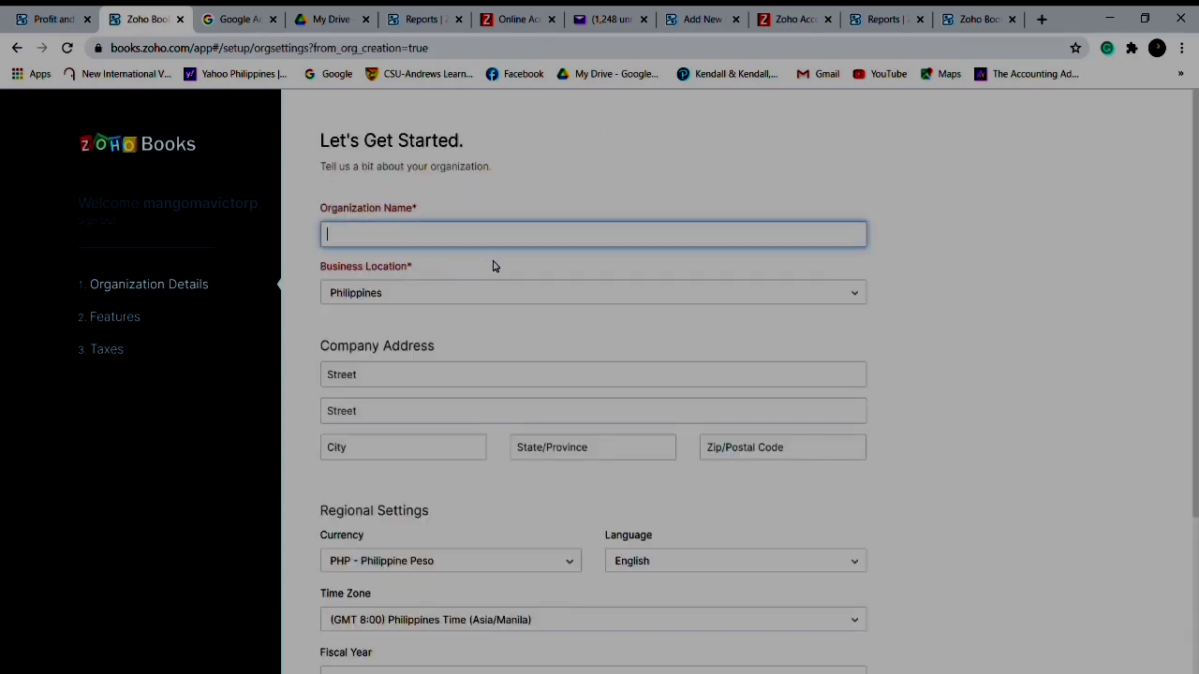
text(Beya)
key(BackSpace)
key(BackSpace)
text(uaty)
key(BackSpace)
key(BackSpace)
key(BackSpace)
text(uaty and Spa Clinic)
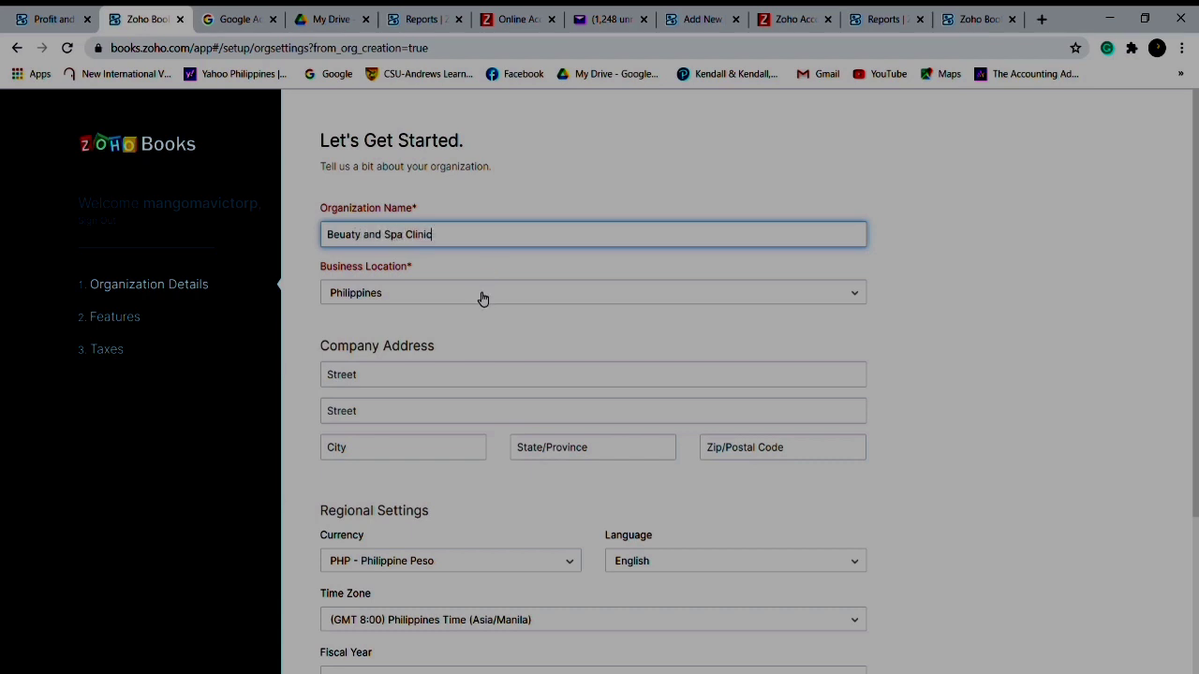
- Fill in the company address with its street, city, state/province and postal code
click(477, 377)
text(Diversion Rd.)
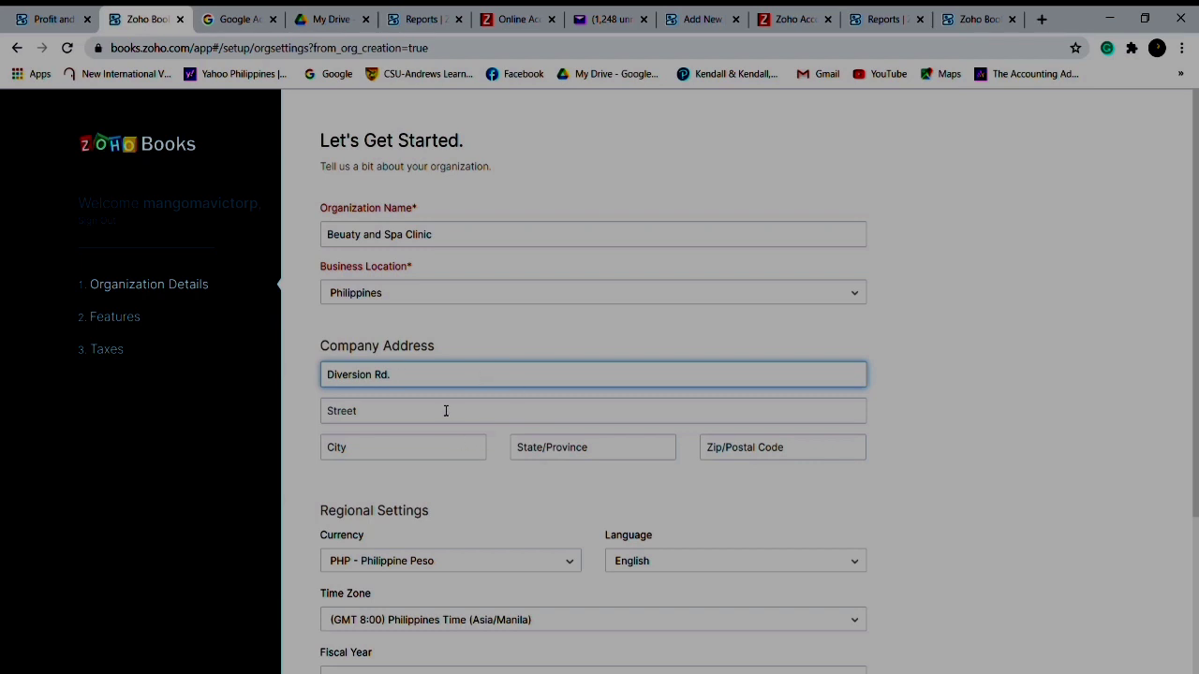
click(442, 448)
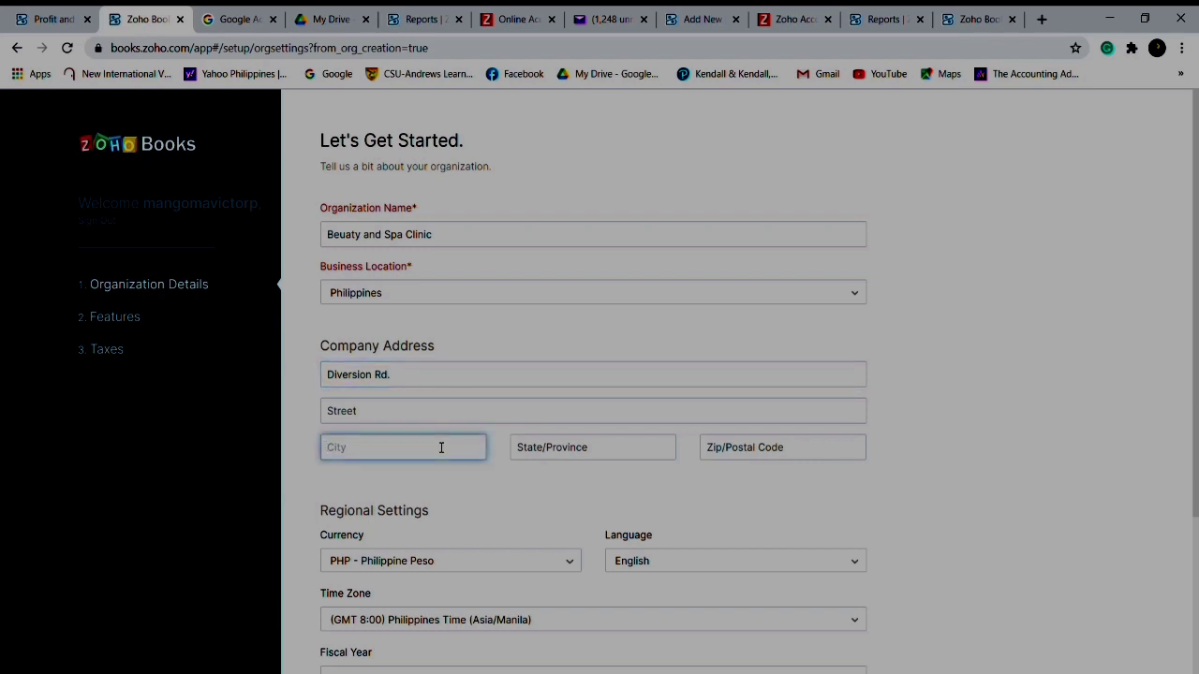
text(Baguio City)
click(559, 456)
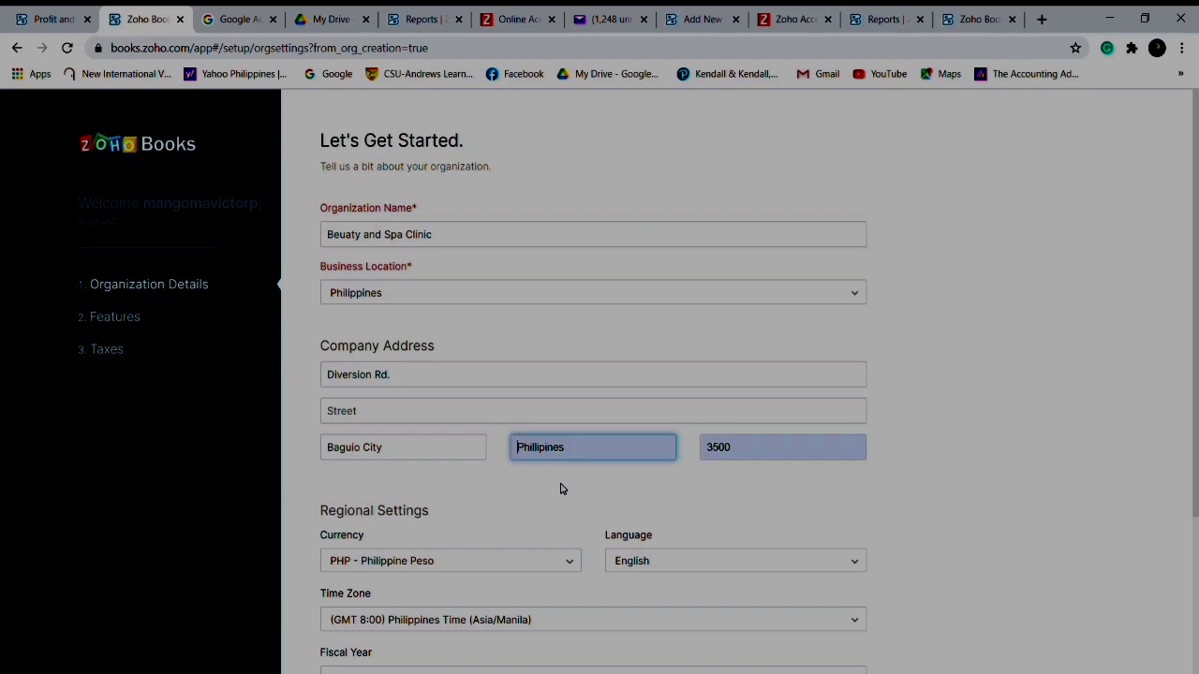
click(560, 485)
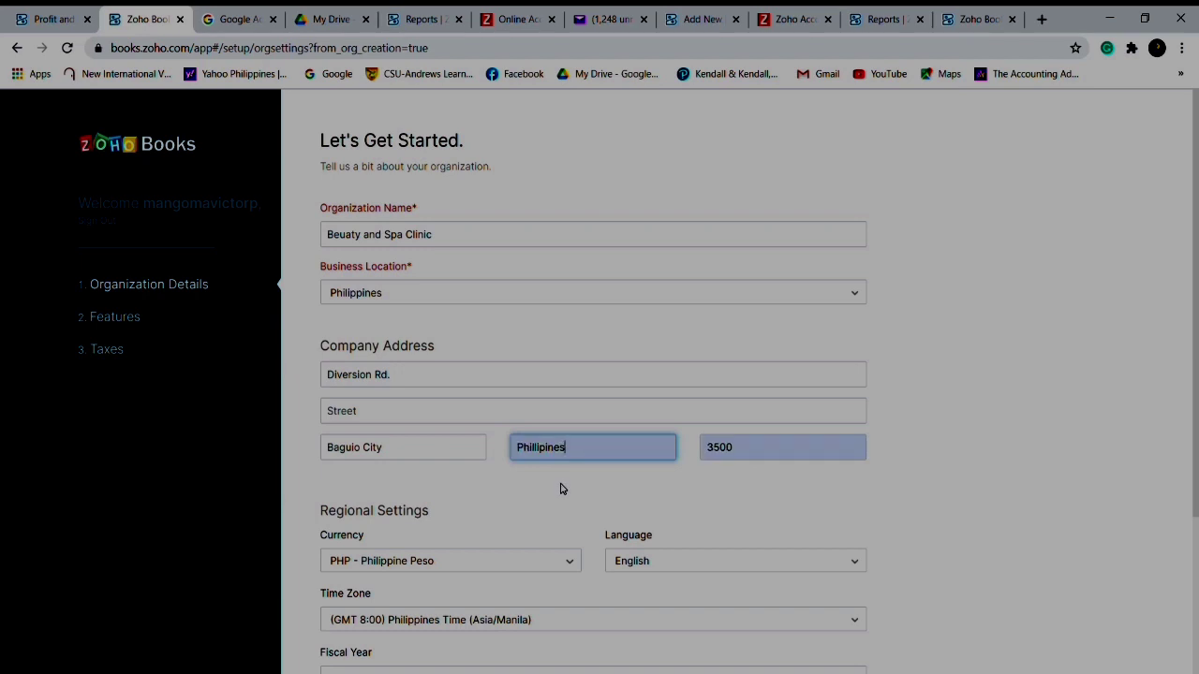
click(756, 453)
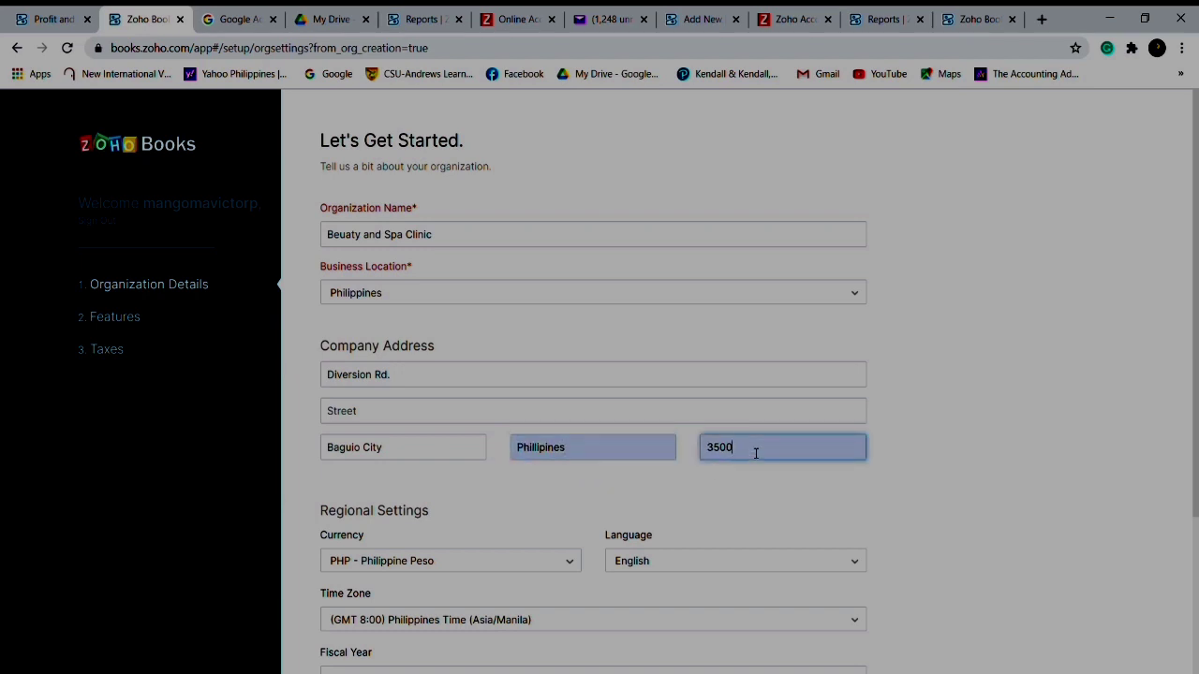
drag(755, 453, 691, 447)
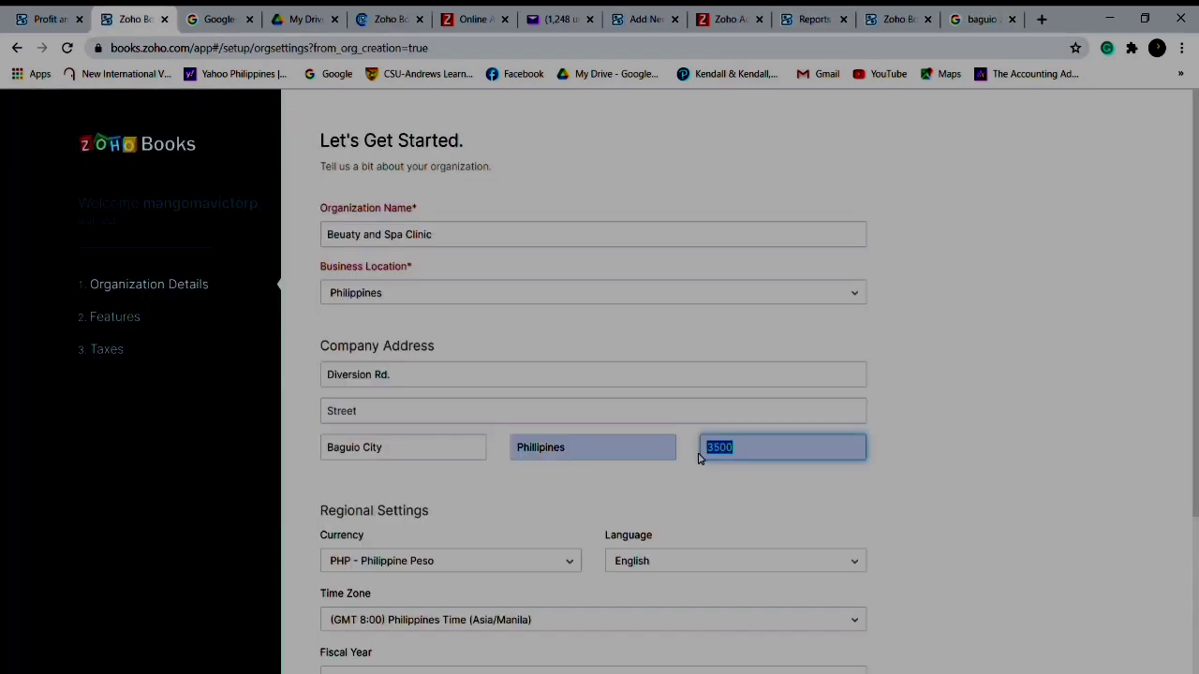
text(2600)
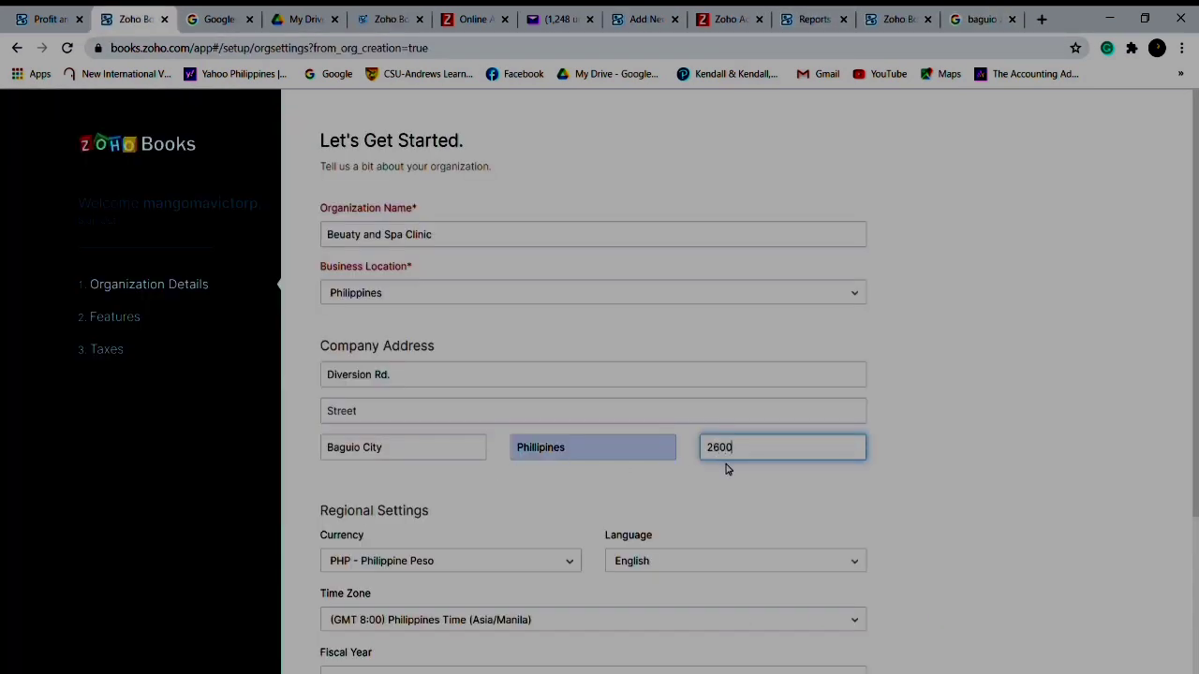
- Keep PHP - Philippine Peso as the currency and save the organization details
click(530, 562)
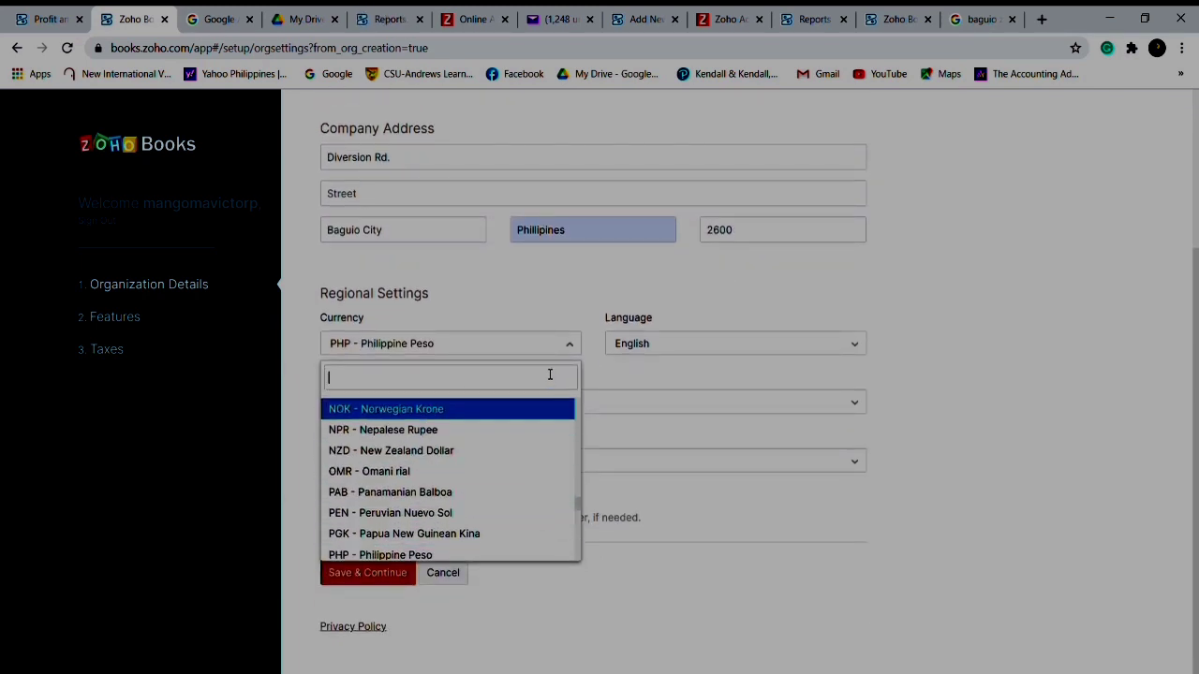
click(541, 343)
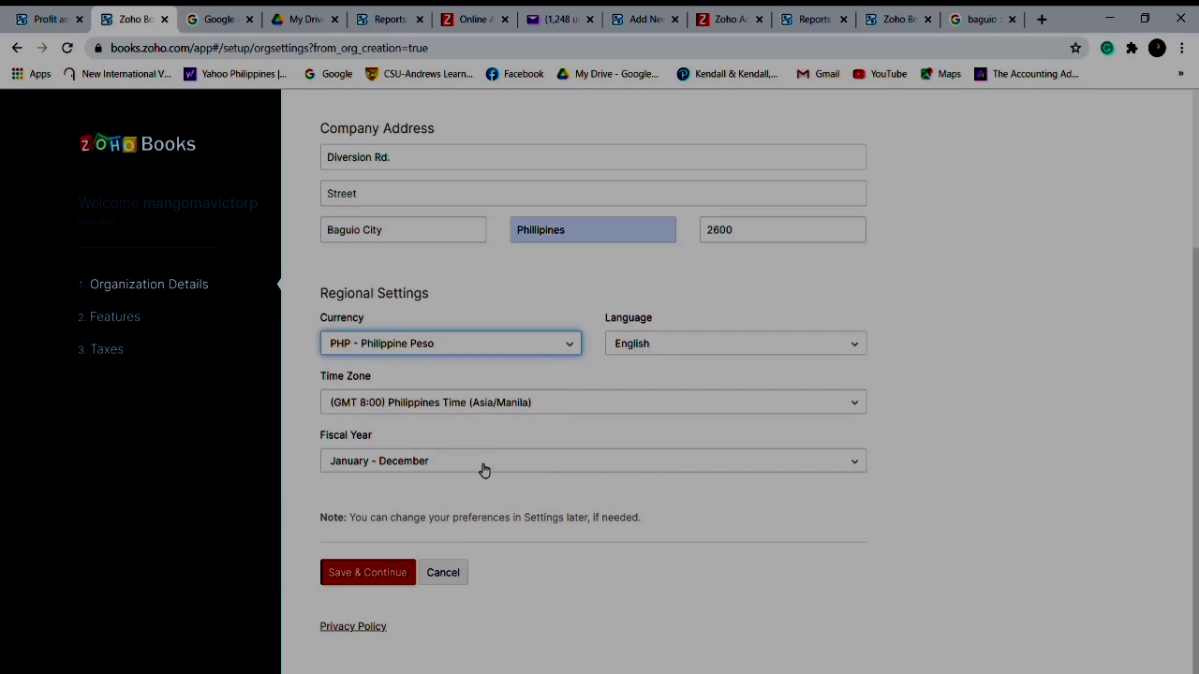
click(377, 572)
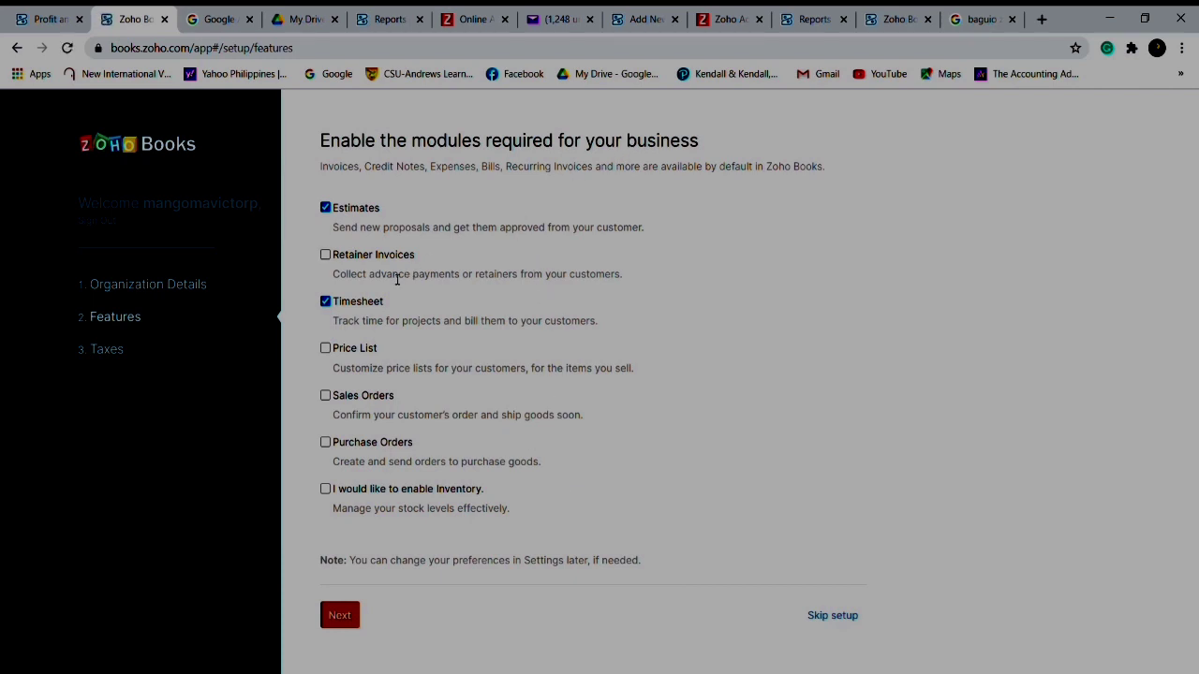
- Enable the Retainer Invoices, Price List, Sales Orders, Purchase Orders and Inventory modules
click(326, 256)
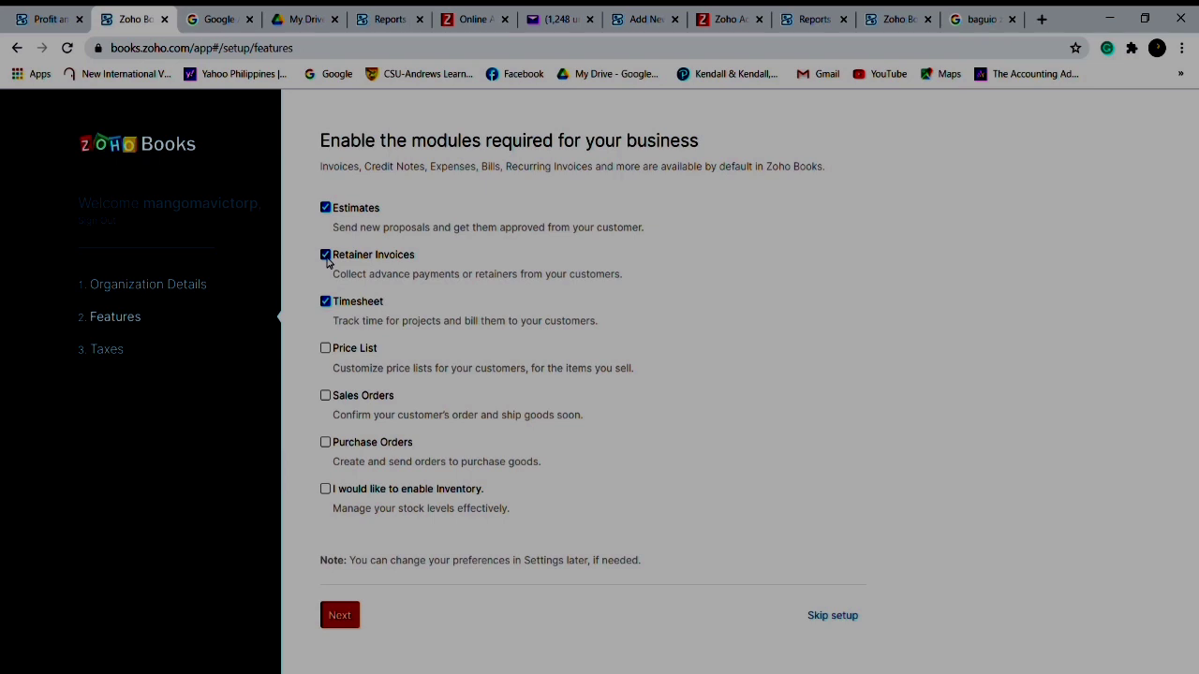
click(326, 348)
click(326, 396)
click(325, 489)
- Set the inventory start date to 01 Jan 2021 and continue to the tax setup
scroll(373, 556, down, 1)
click(403, 508)
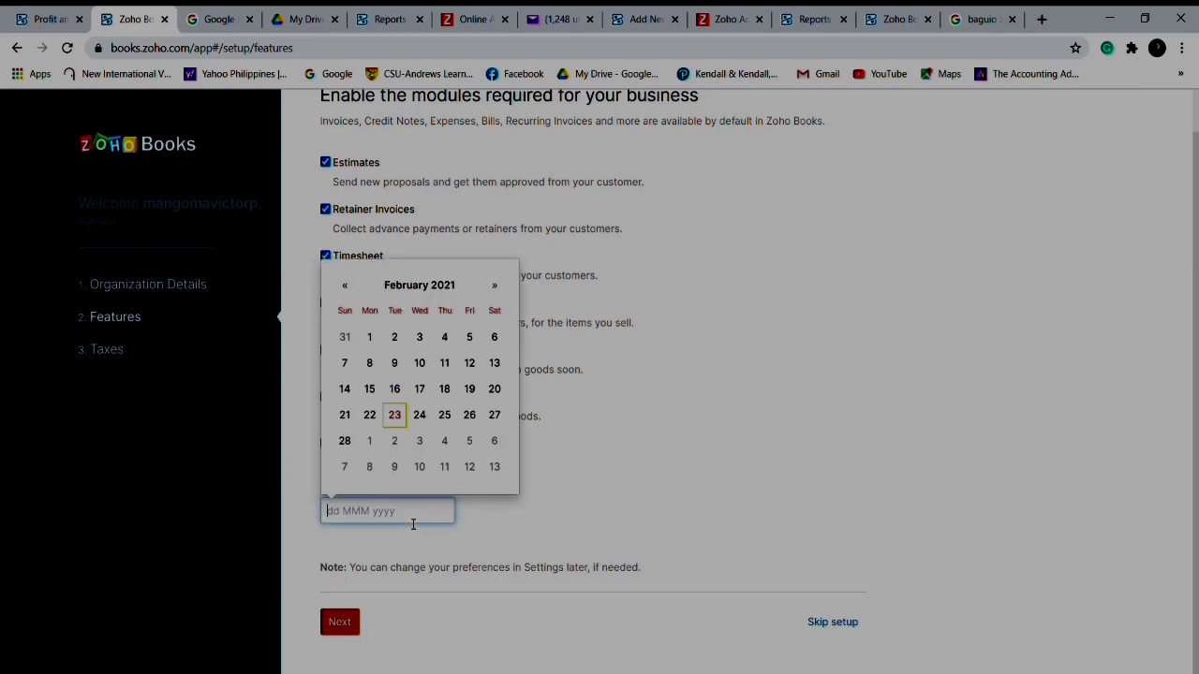
click(344, 285)
click(469, 338)
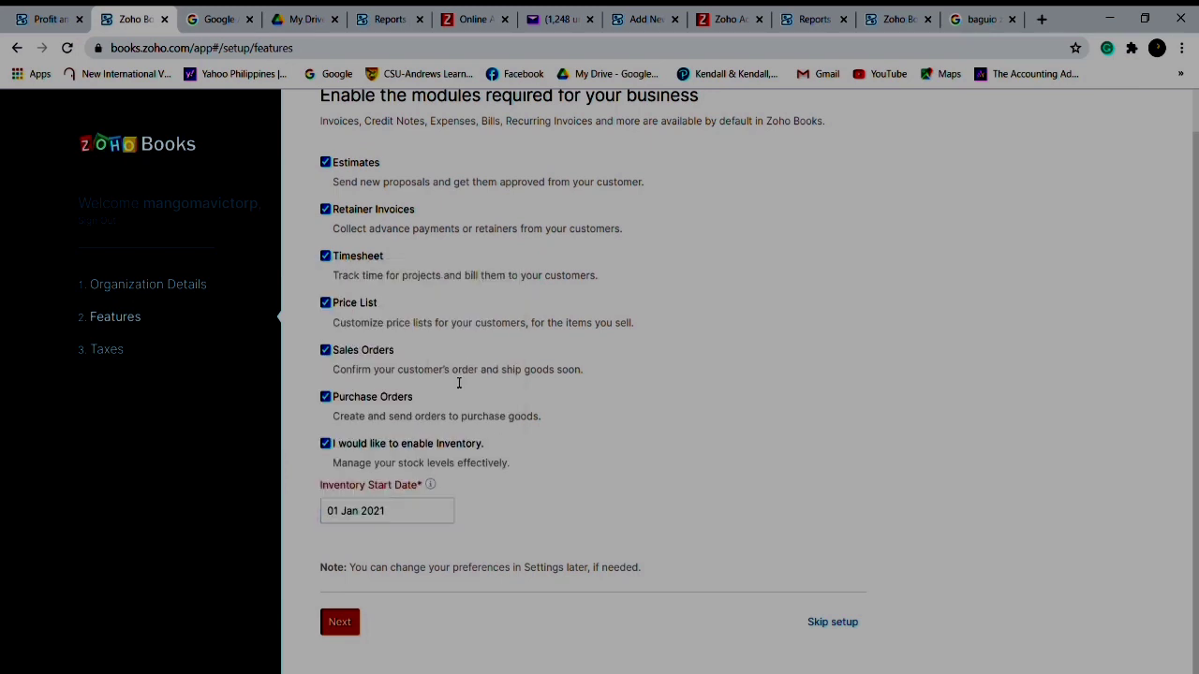
click(342, 622)
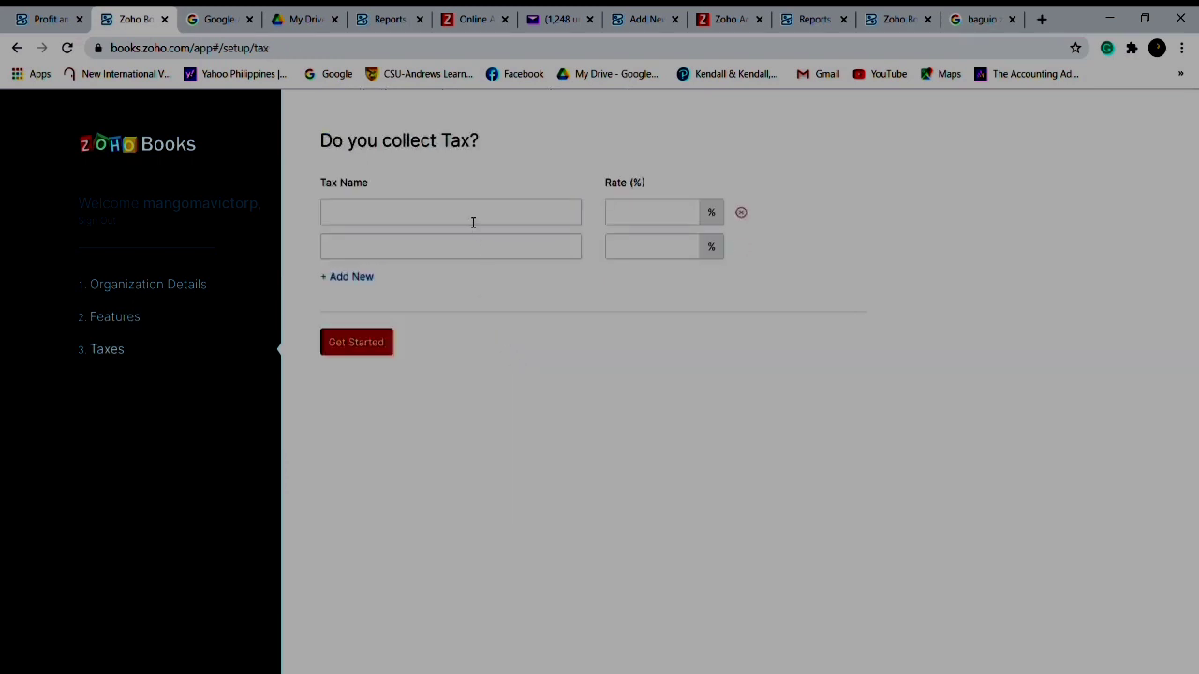
- Add a tax named Income Tax with a rate of 30% and finish the organization setup
click(473, 222)
text(Incom)
key(BackSpace)
text(Inc)
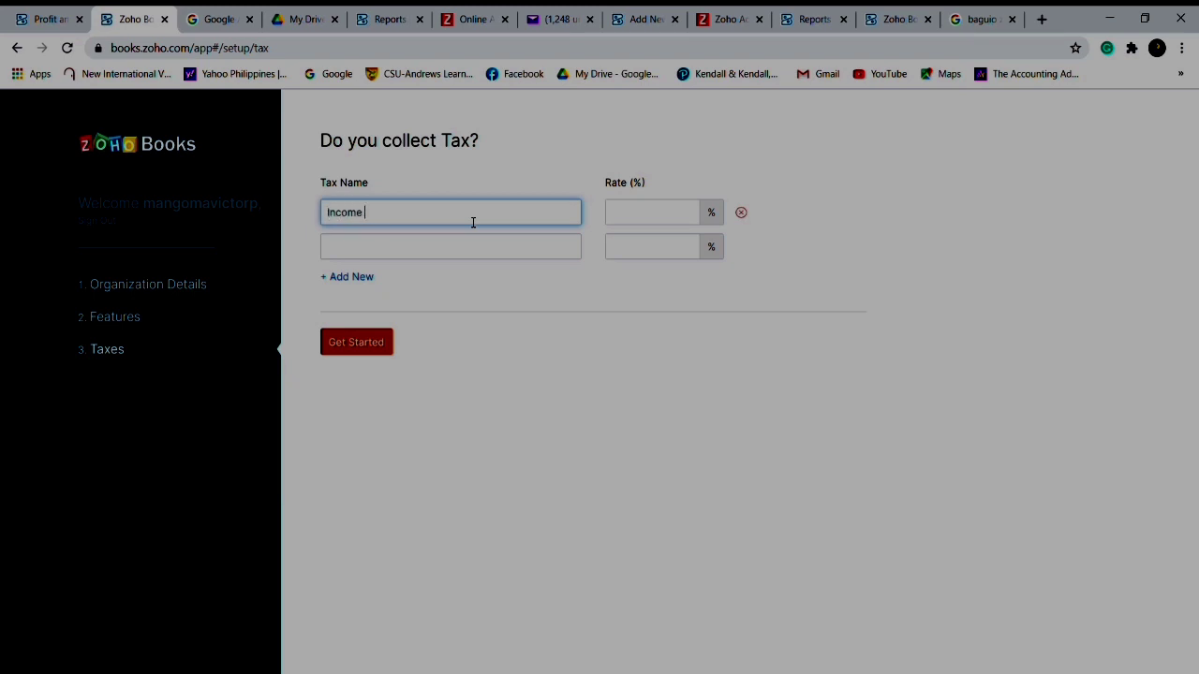
click(668, 212)
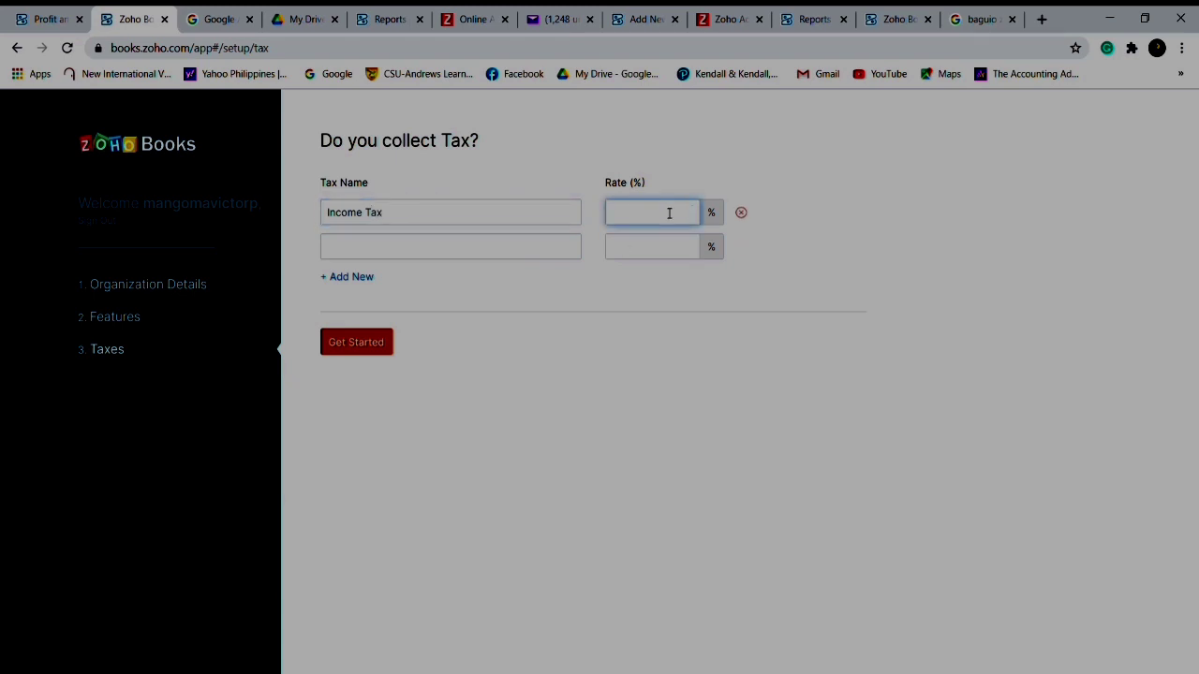
text(30)
click(366, 352)
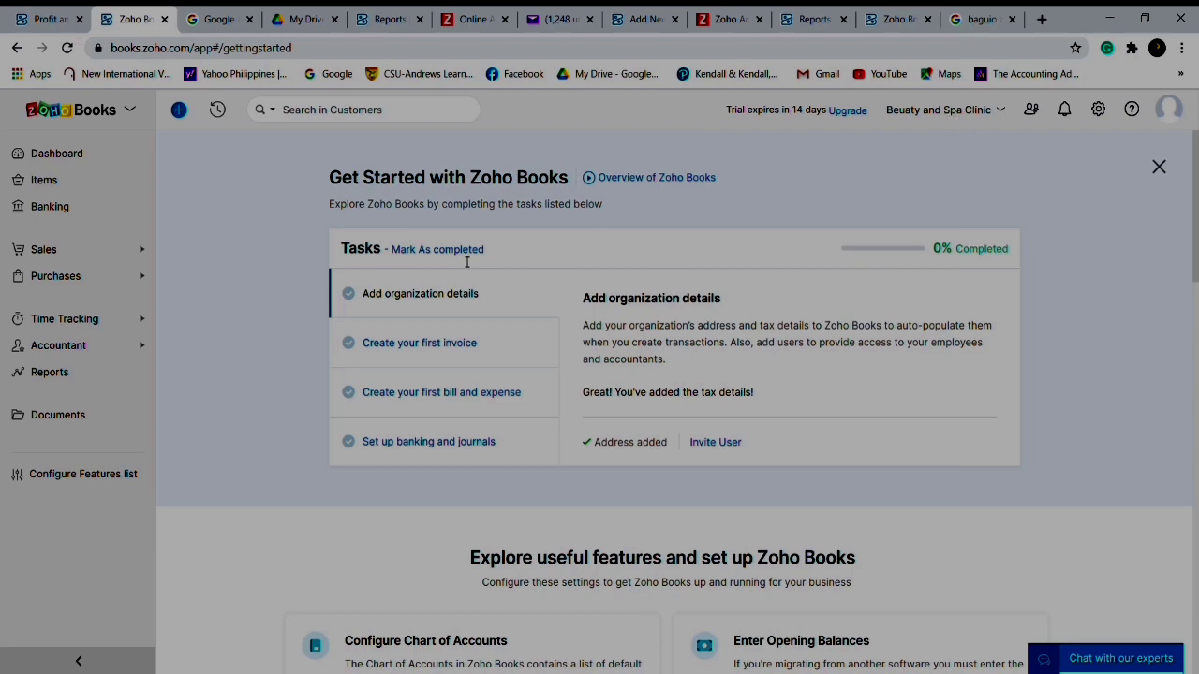
- Open the chart of accounts and examine the active accounts and their account types
click(132, 353)
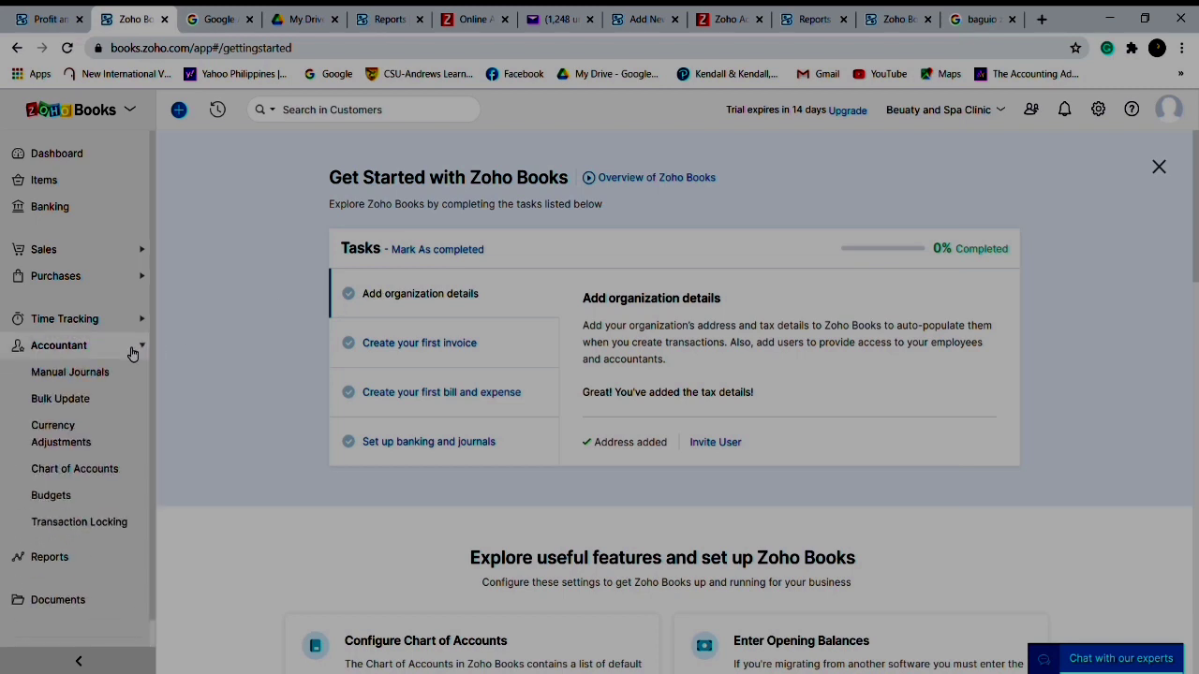
click(83, 470)
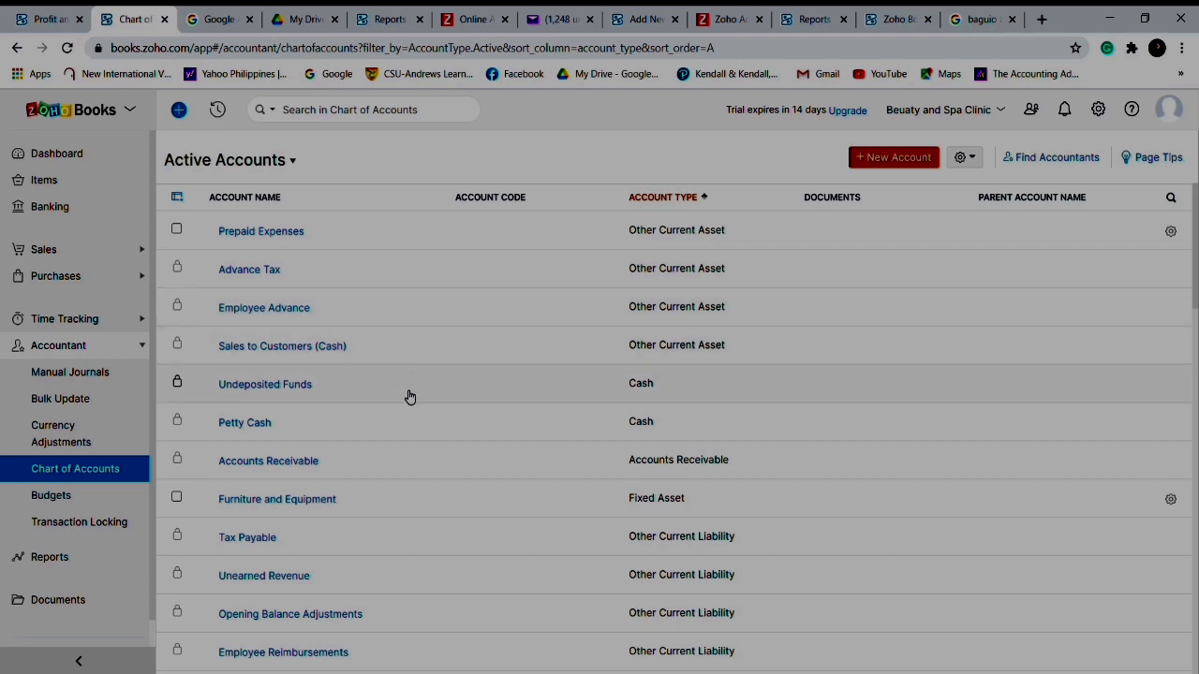
scroll(409, 397, down, 1)
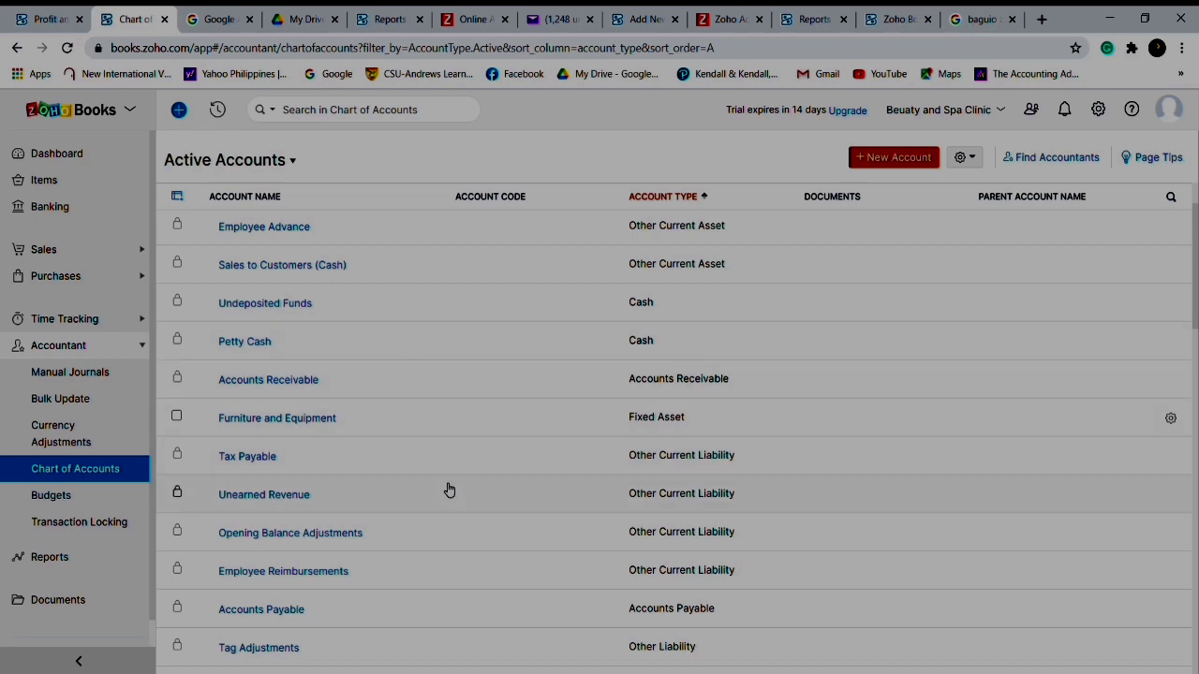
scroll(448, 497, down, 1)
scroll(451, 499, down, 5)
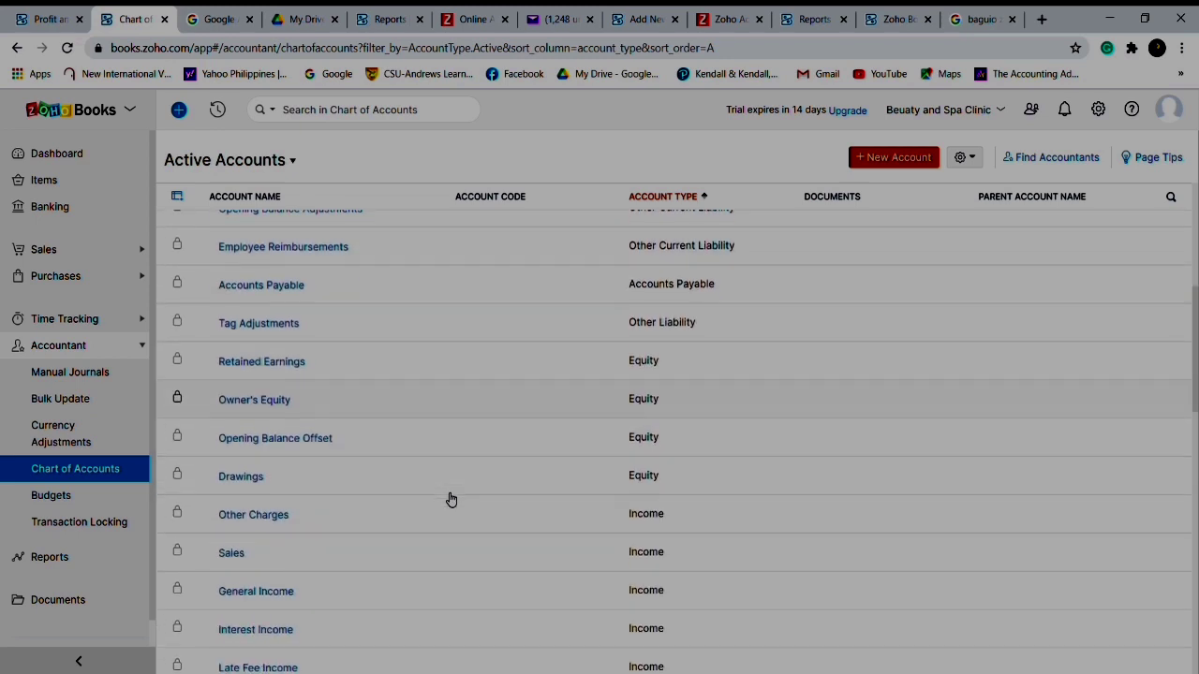
scroll(450, 499, down, 8)
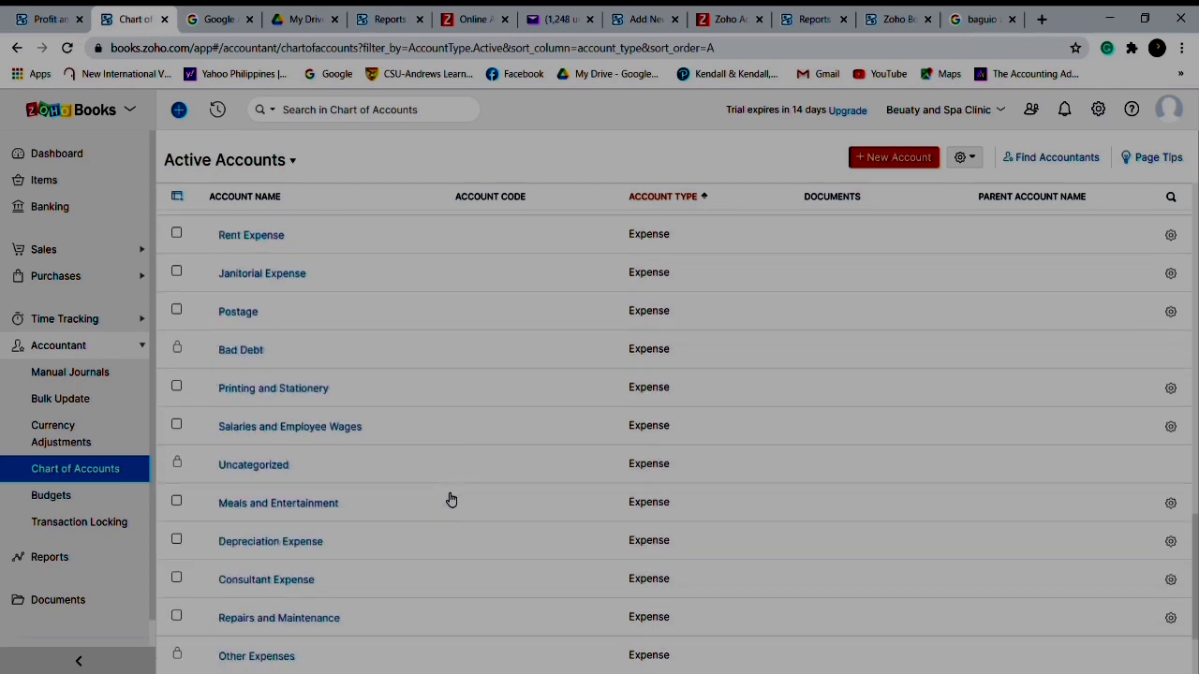
- Rename the Undeposited Funds account to Cash on Hand and save it
scroll(450, 499, up, 15)
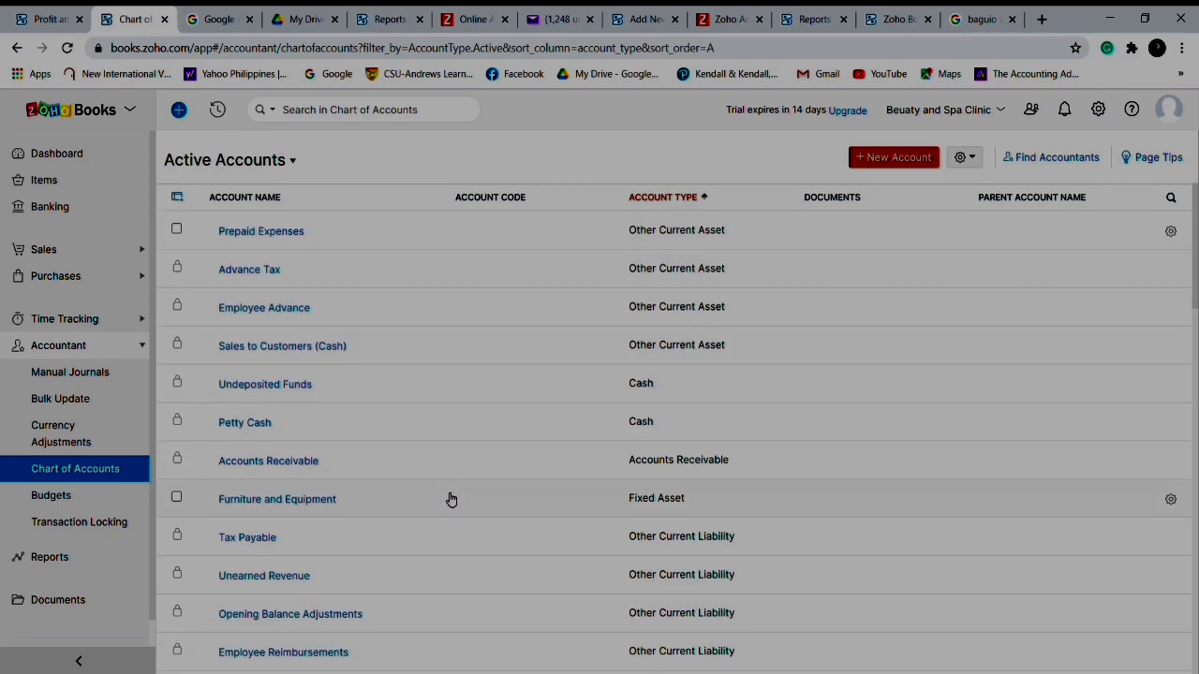
click(419, 386)
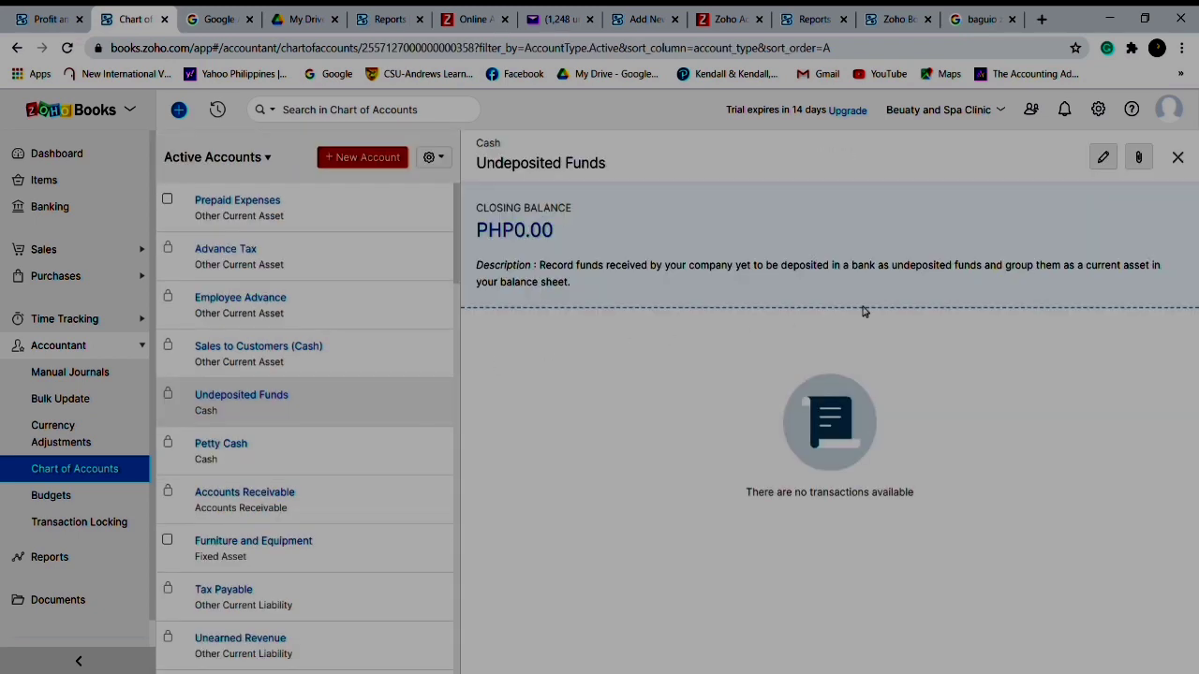
click(1104, 159)
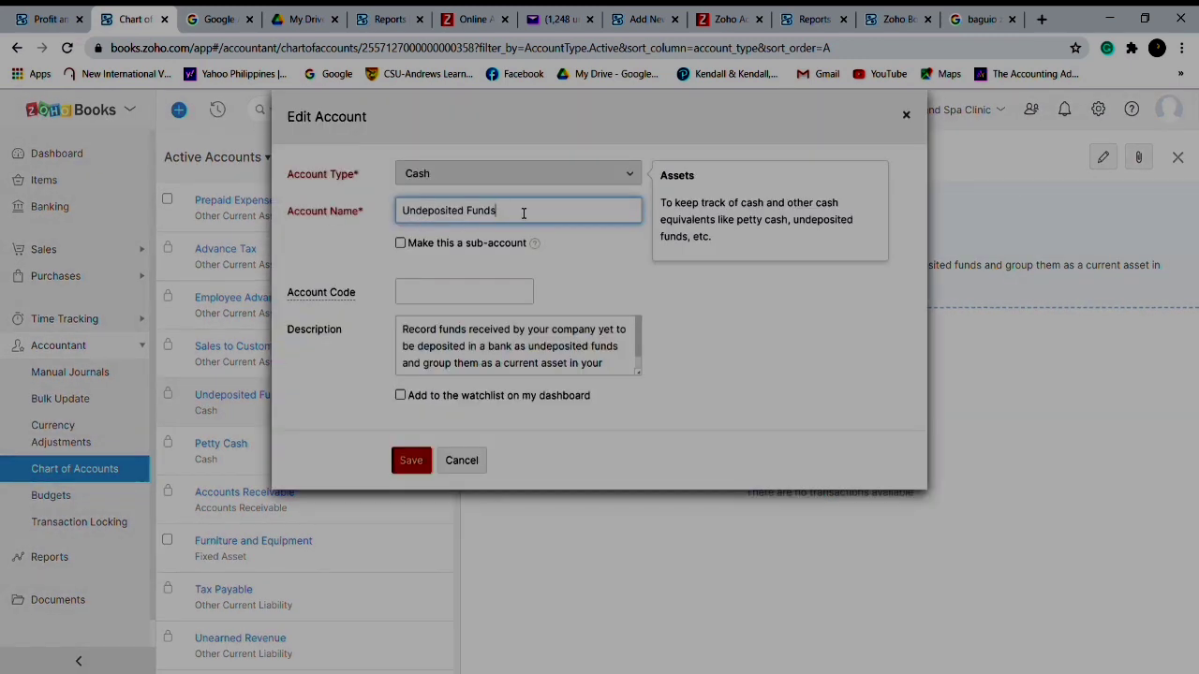
drag(524, 213, 237, 175)
text(CAsh on Hand)
click(417, 211)
key(BackSpace)
text(a)
click(420, 469)
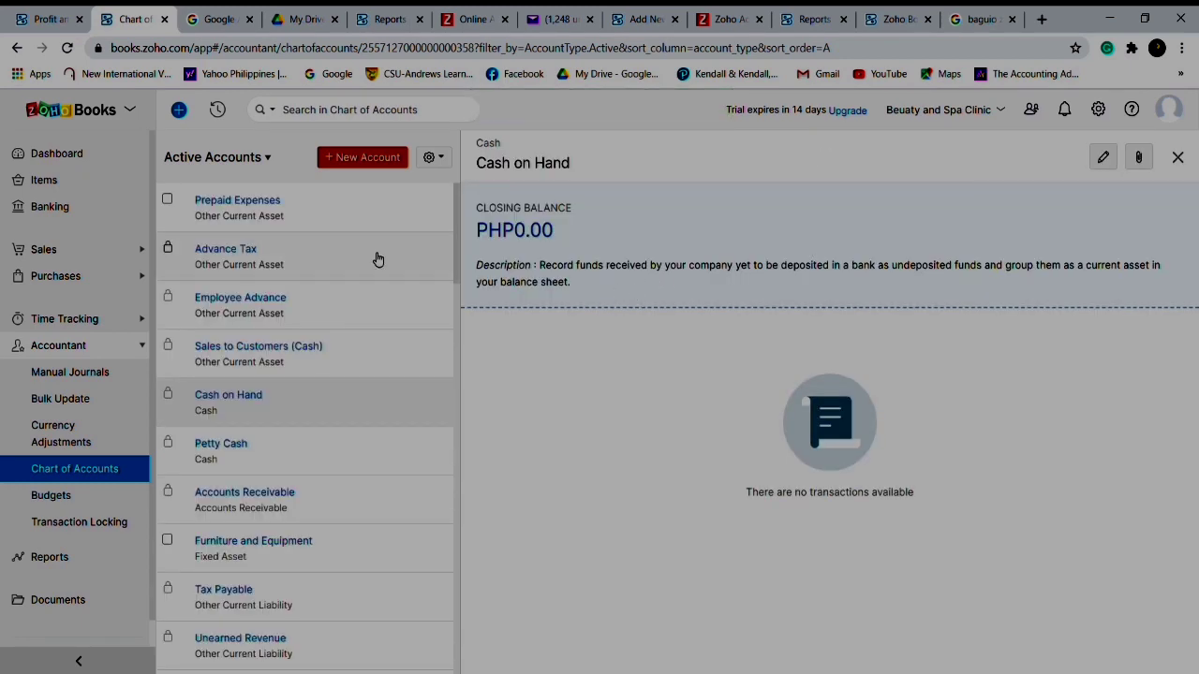
- Return to the full chart of accounts and examine the asset, liability, equity, income and expense accounts
click(111, 468)
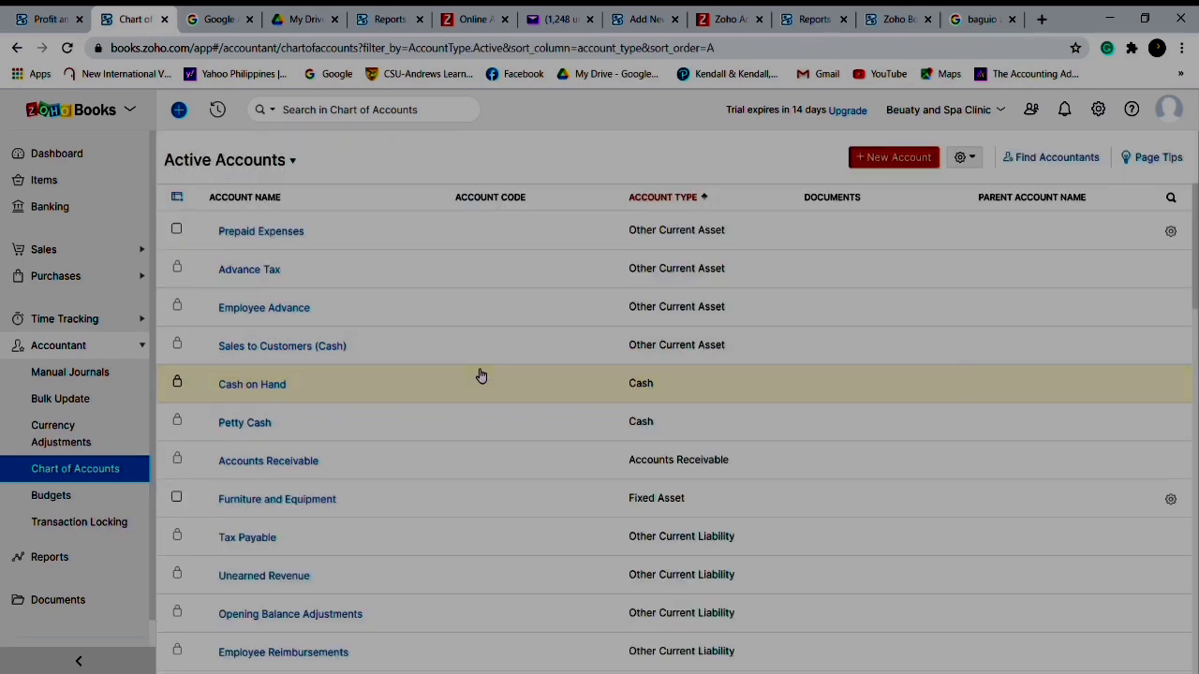
scroll(480, 375, down, 15)
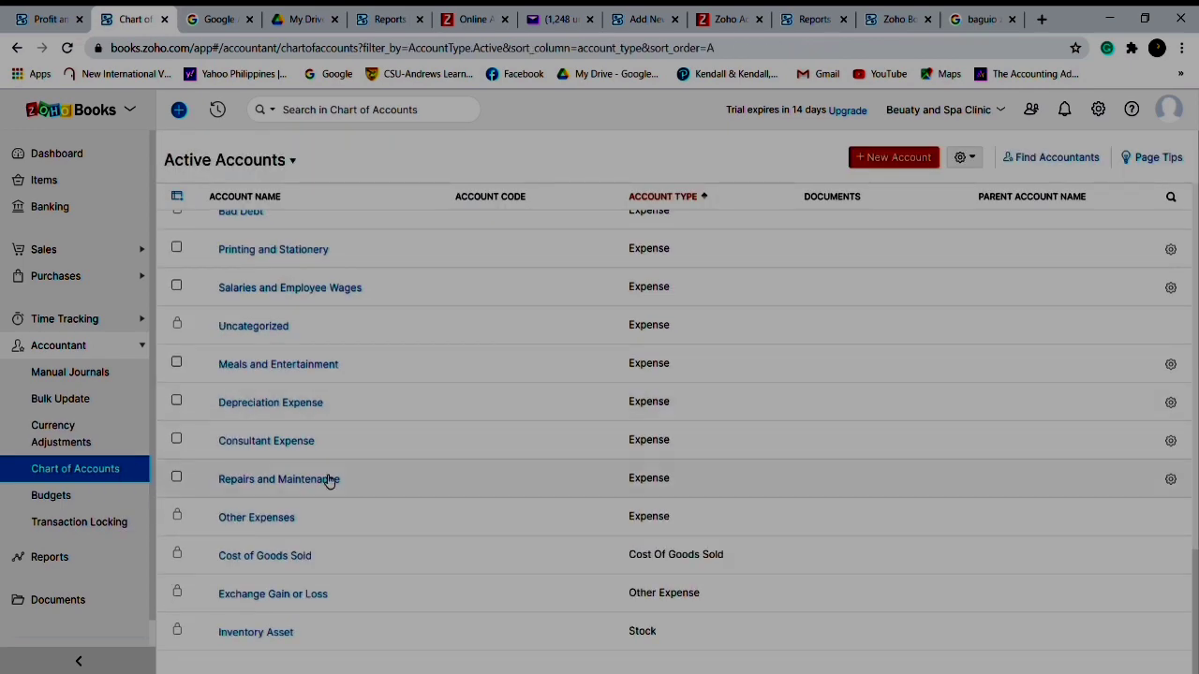
scroll(344, 619, up, 15)
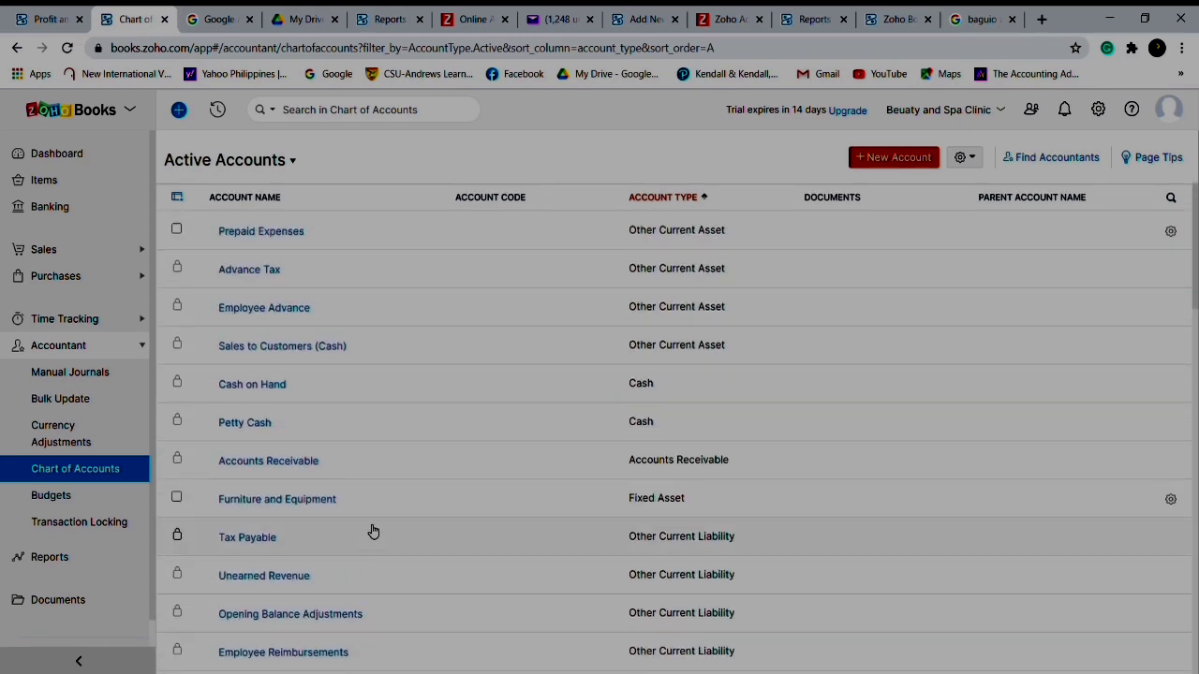
scroll(384, 477, down, 2)
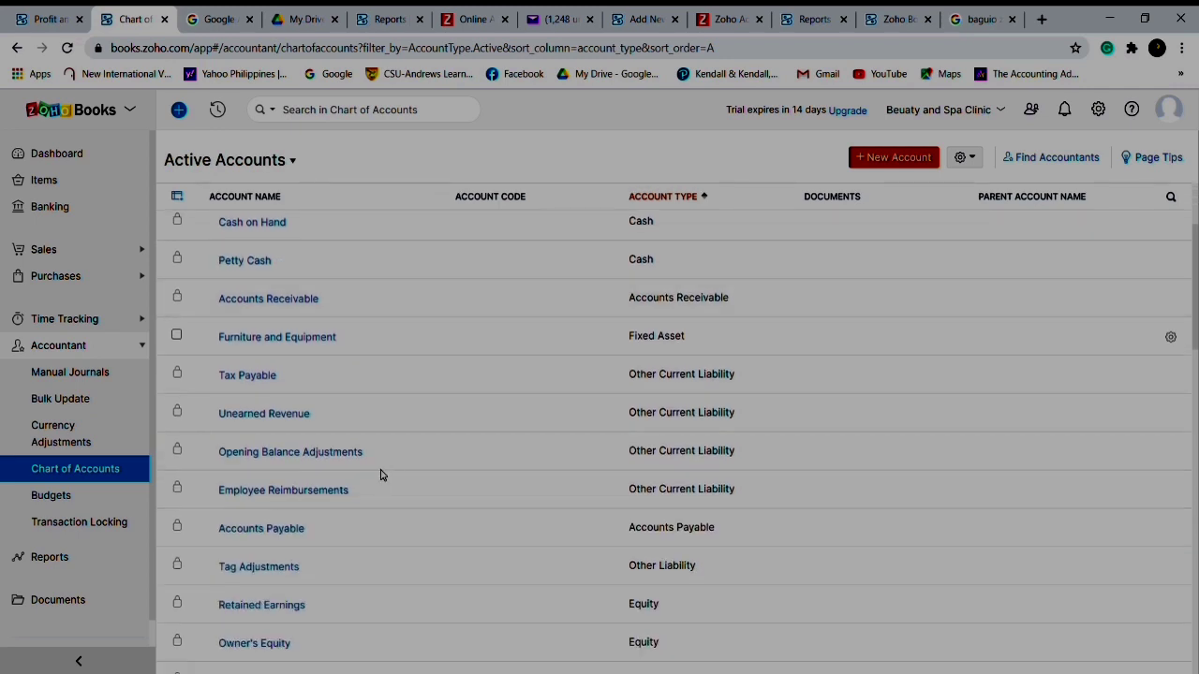
scroll(396, 450, down, 3)
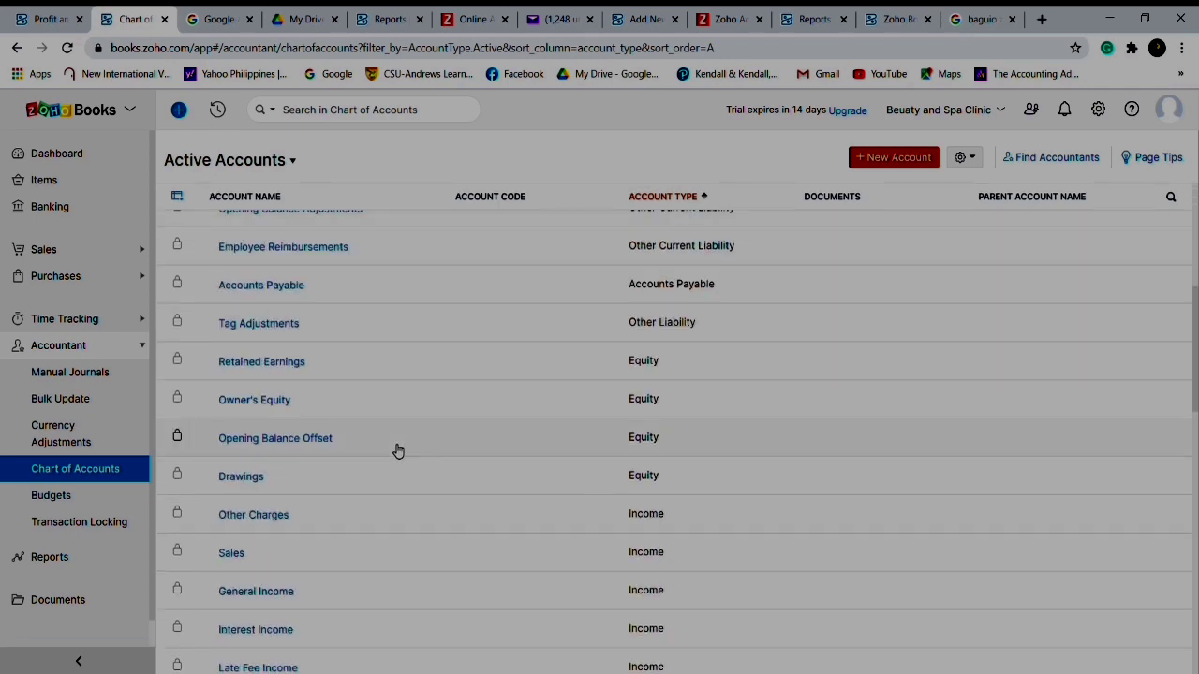
scroll(397, 451, down, 8)
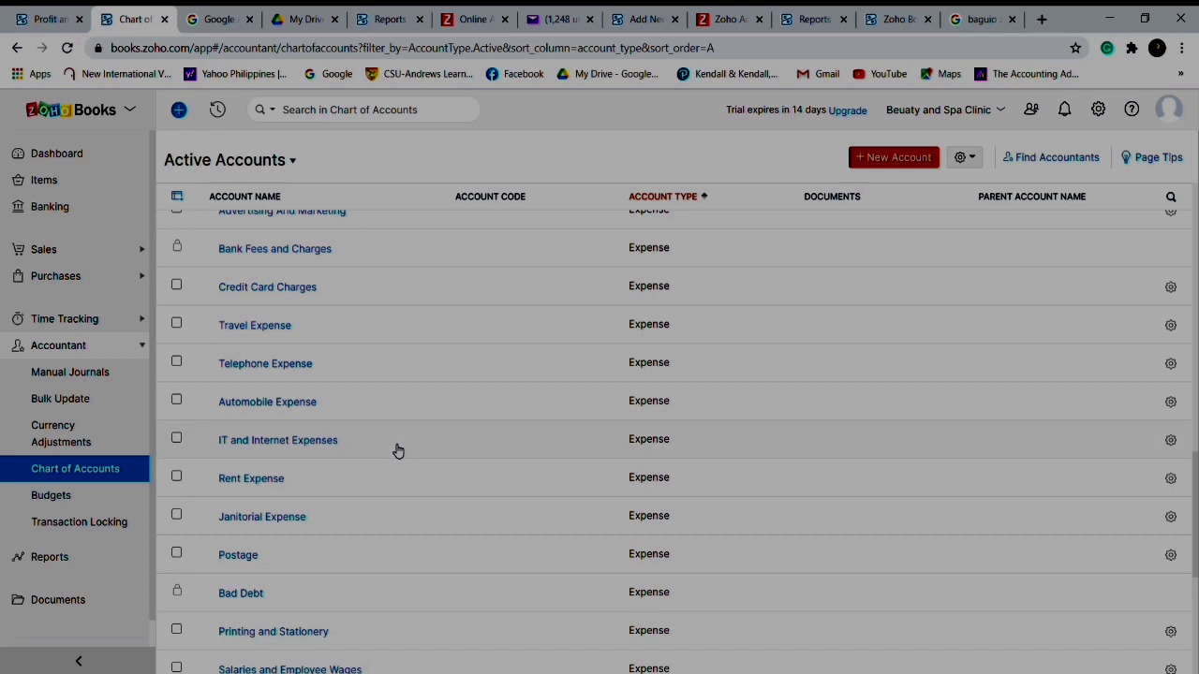
scroll(397, 452, down, 5)
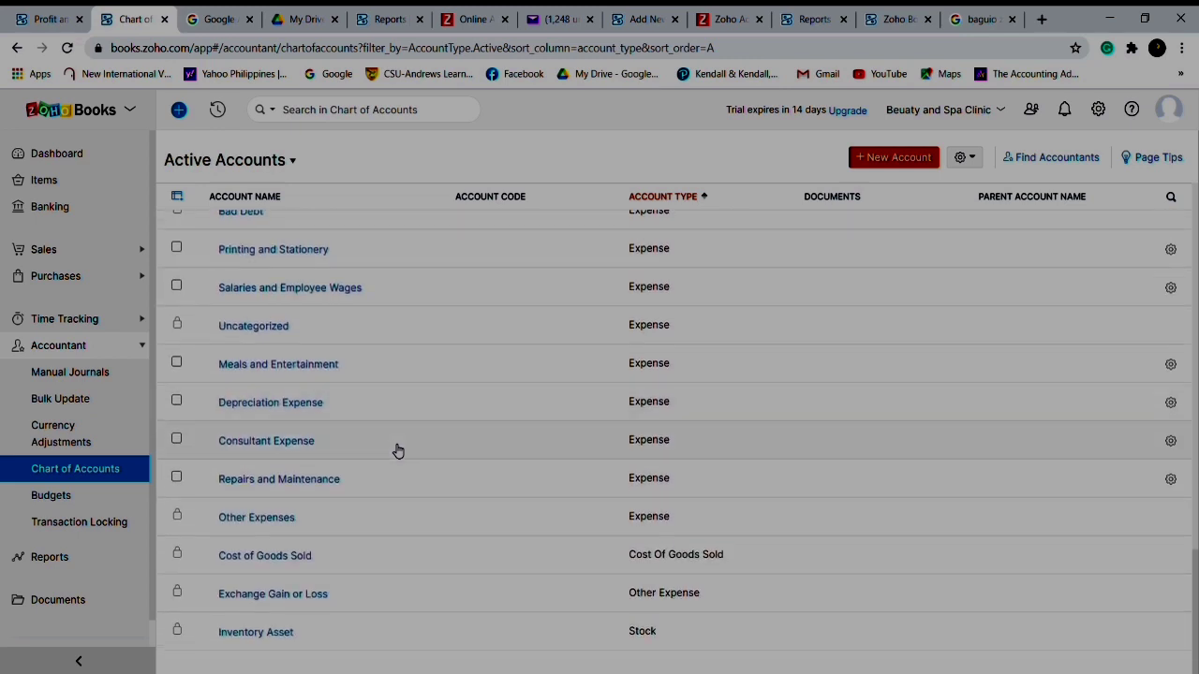
scroll(397, 451, up, 3)
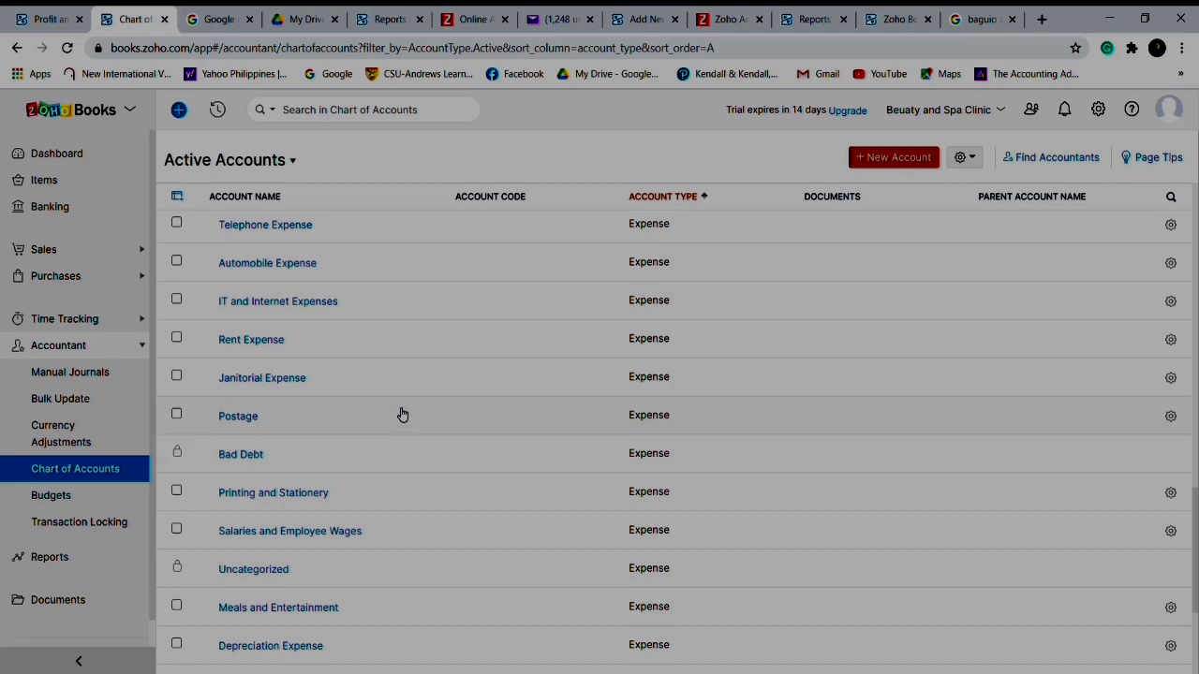
scroll(400, 414, down, 2)
scroll(744, 312, up, 10)
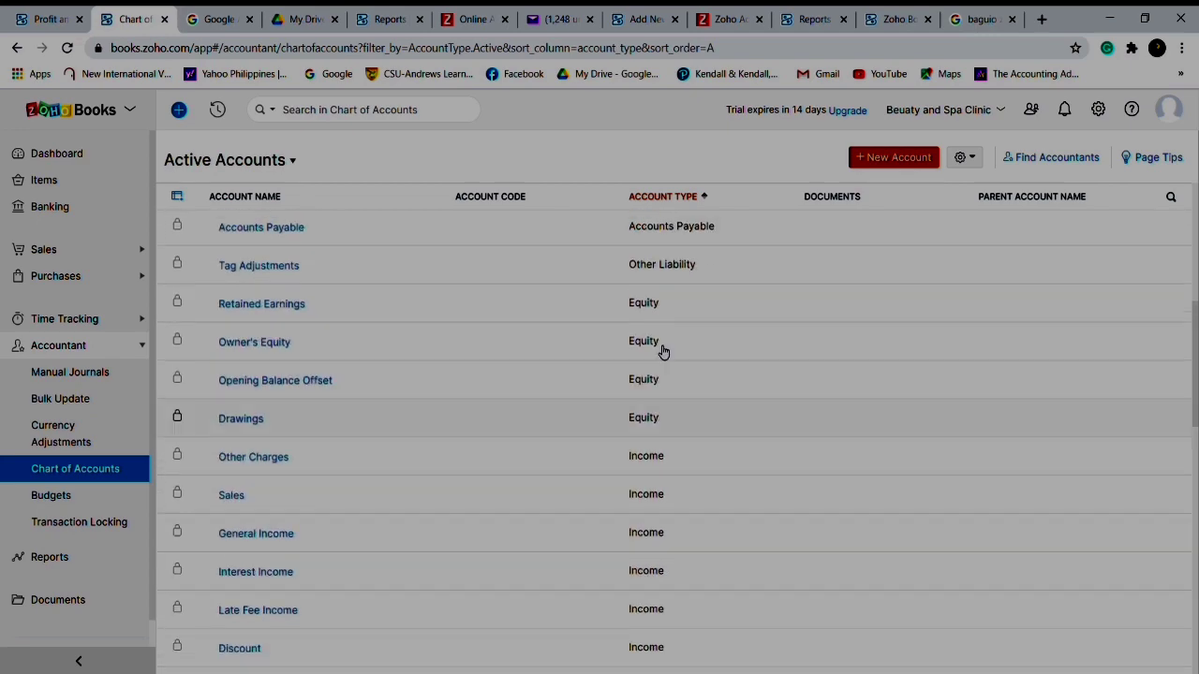
- Create a new account of type Expense named Electricity Expense, leaving the account code and description blank
click(891, 157)
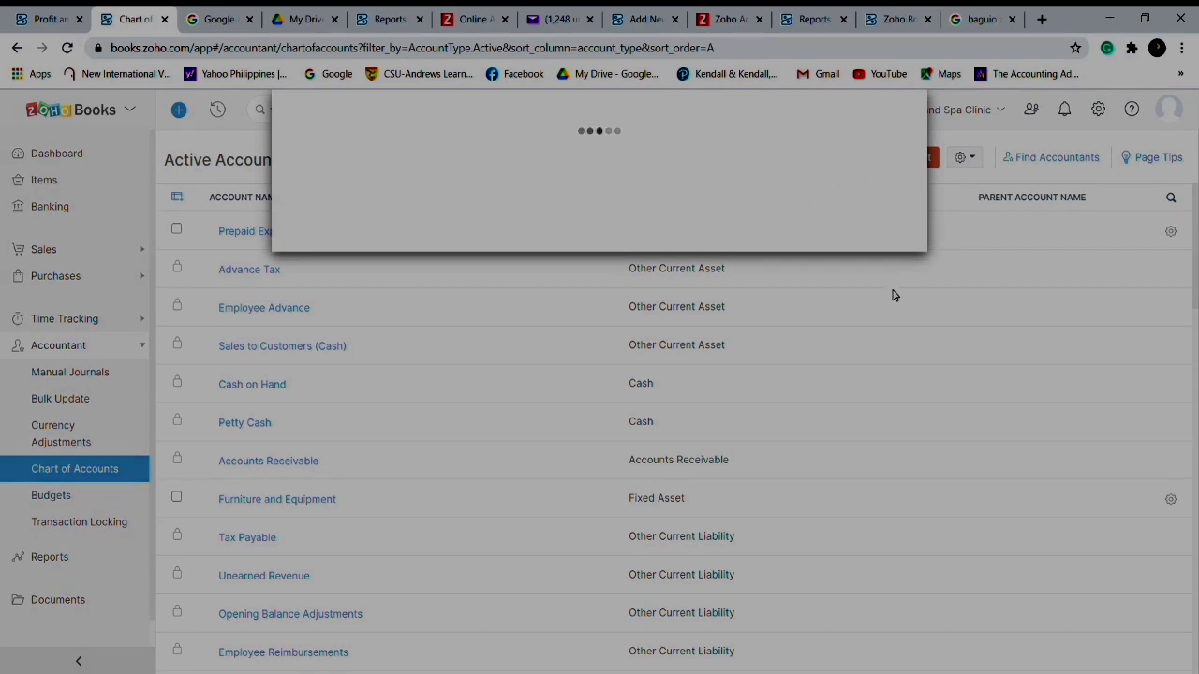
click(906, 117)
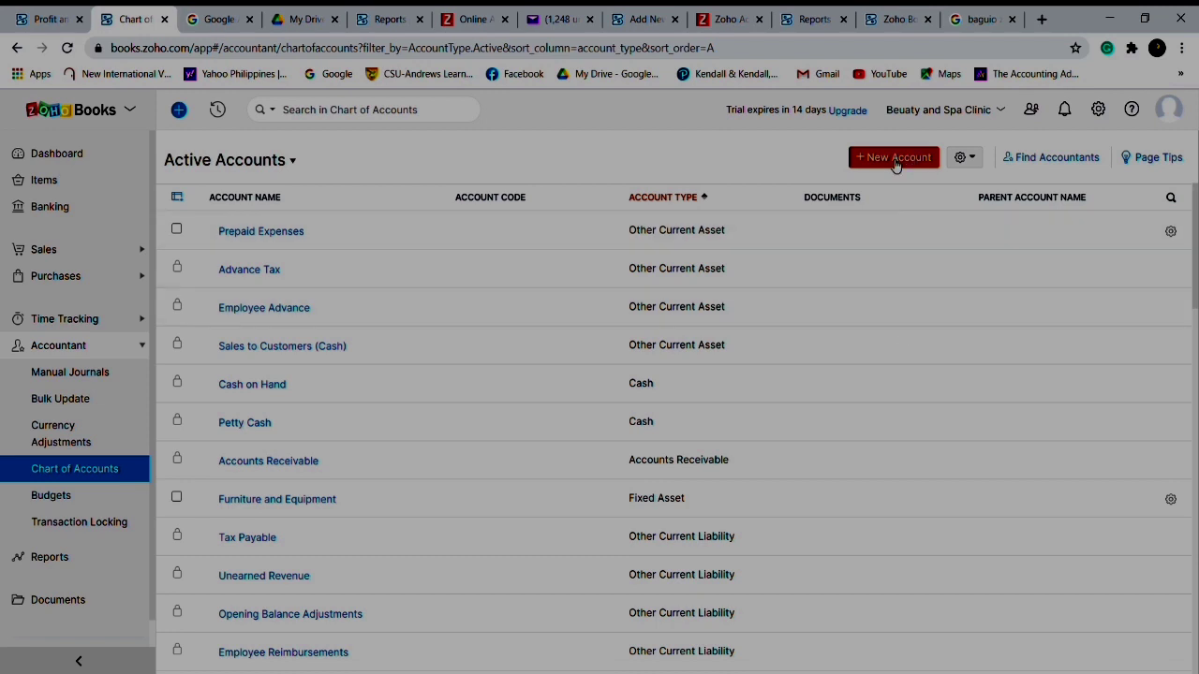
click(897, 162)
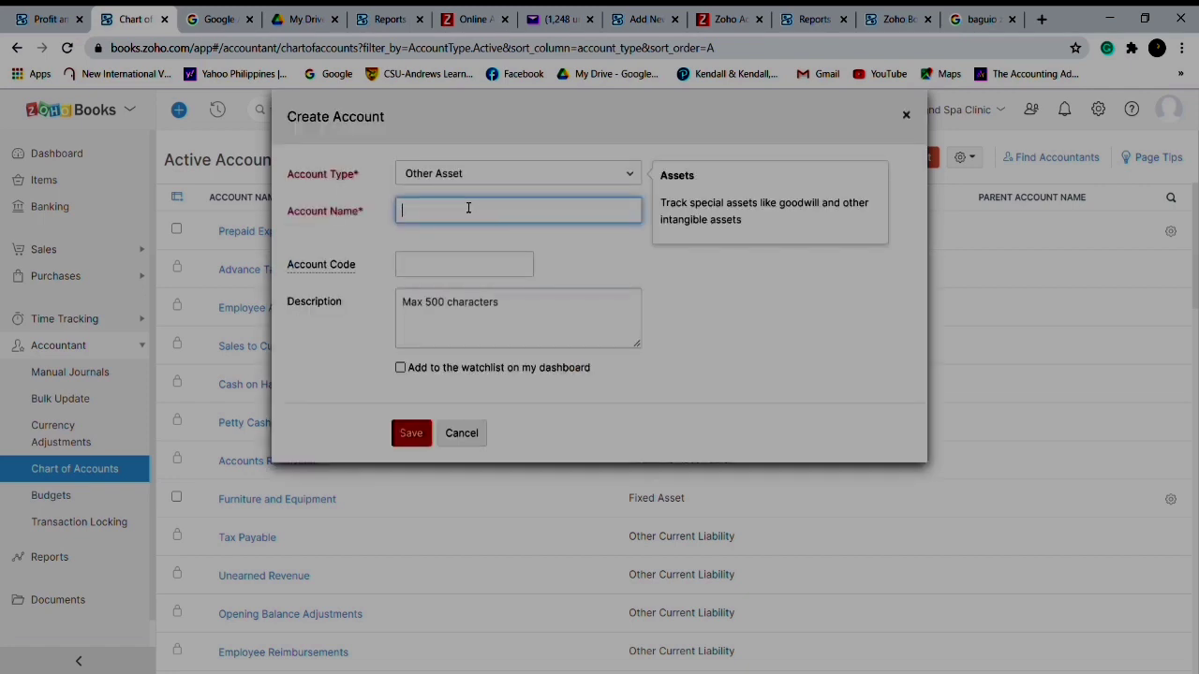
click(629, 177)
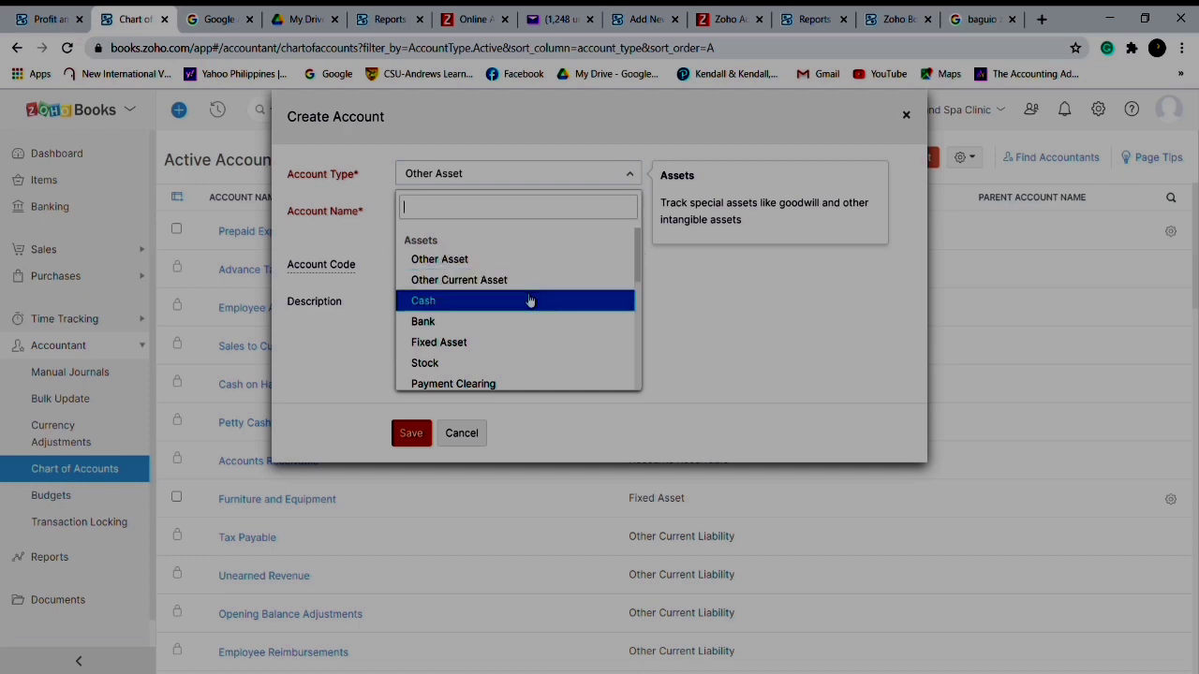
scroll(529, 299, down, 5)
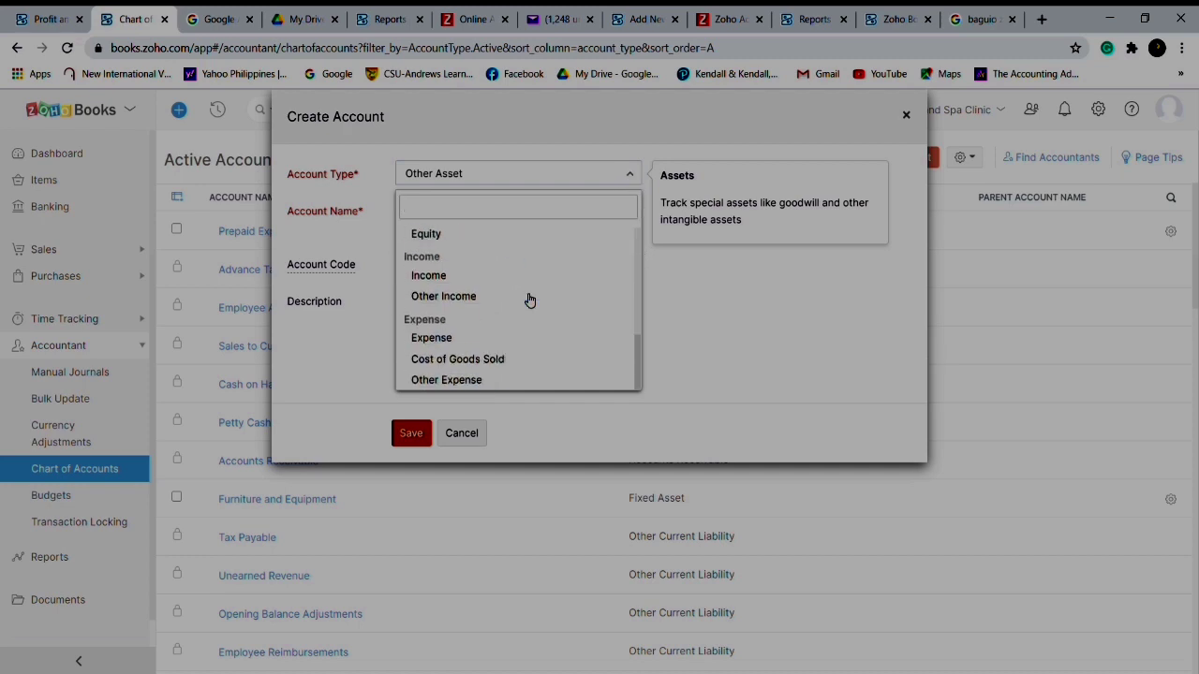
click(462, 342)
click(462, 218)
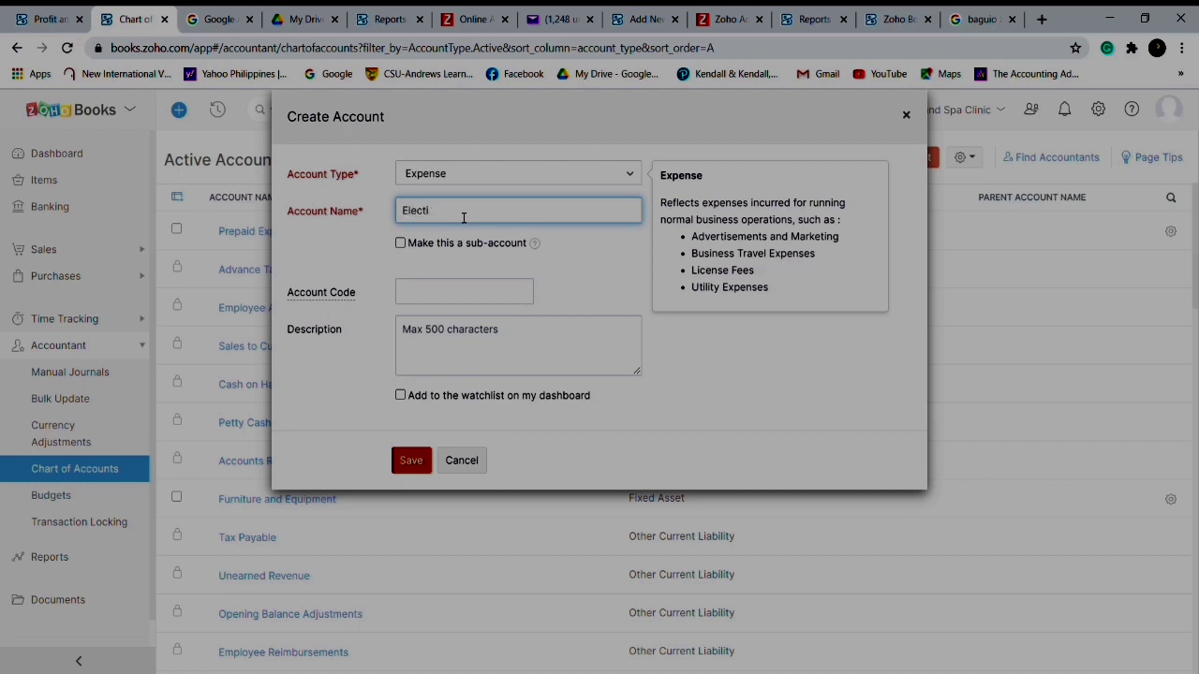
text(Electricity Expense)
click(441, 300)
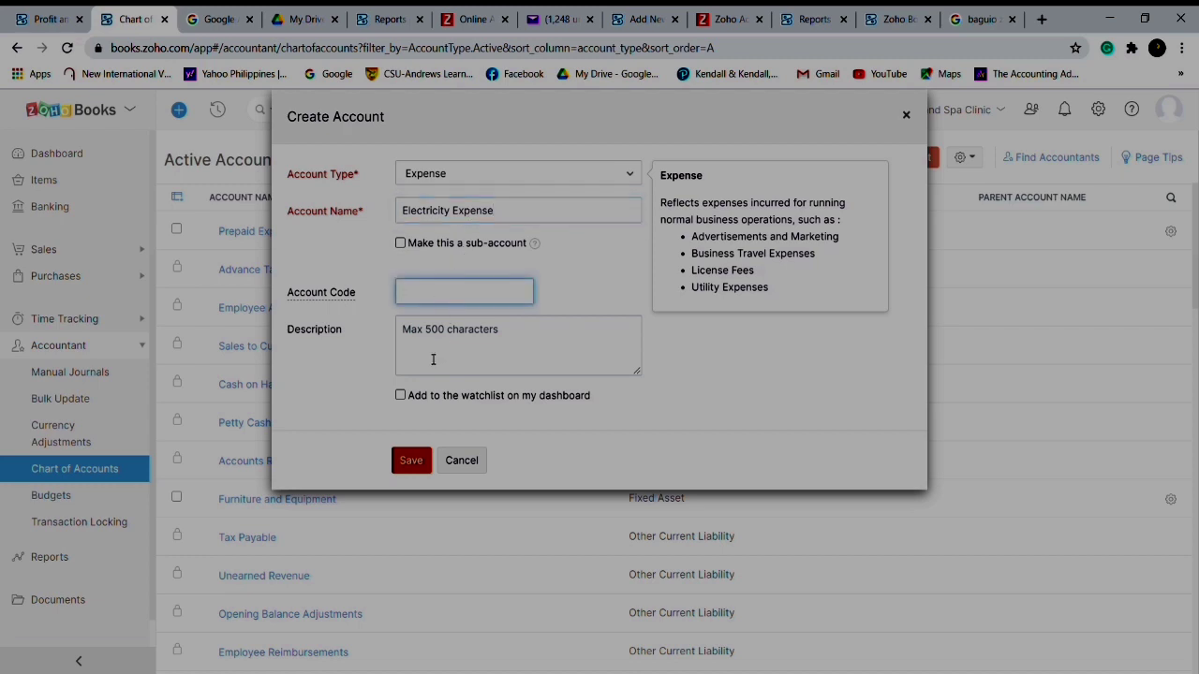
click(433, 345)
click(408, 461)
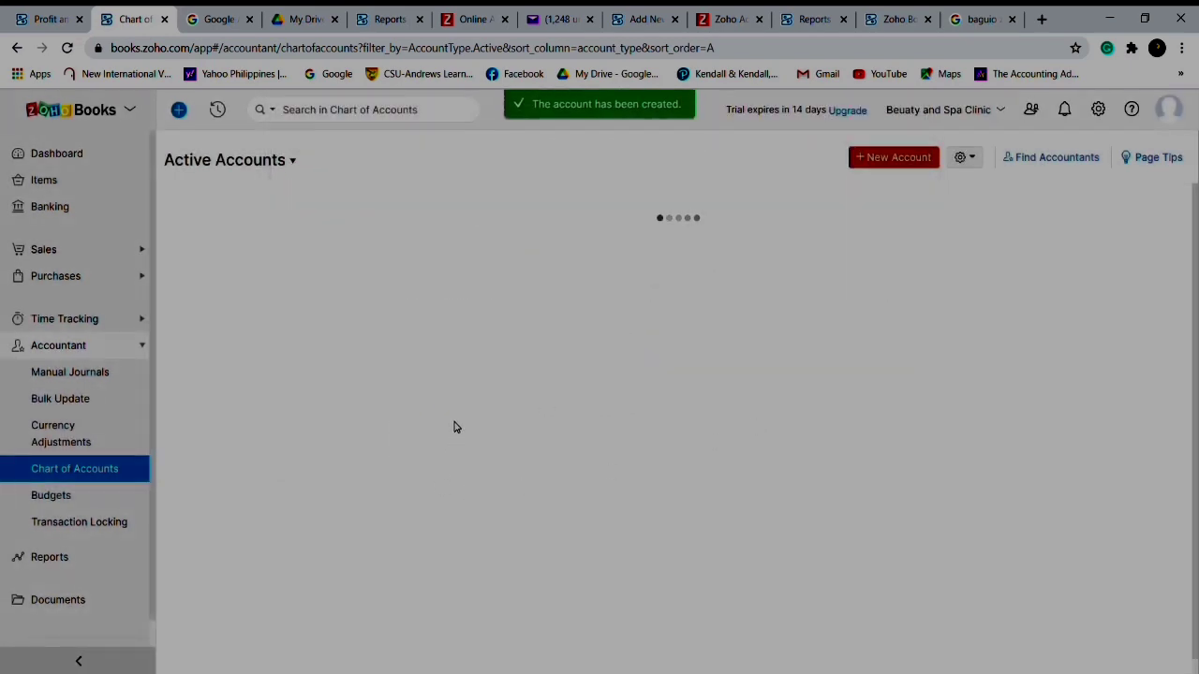
- Find the Electricity Expense account among the active accounts and open its details
scroll(398, 436, down, 5)
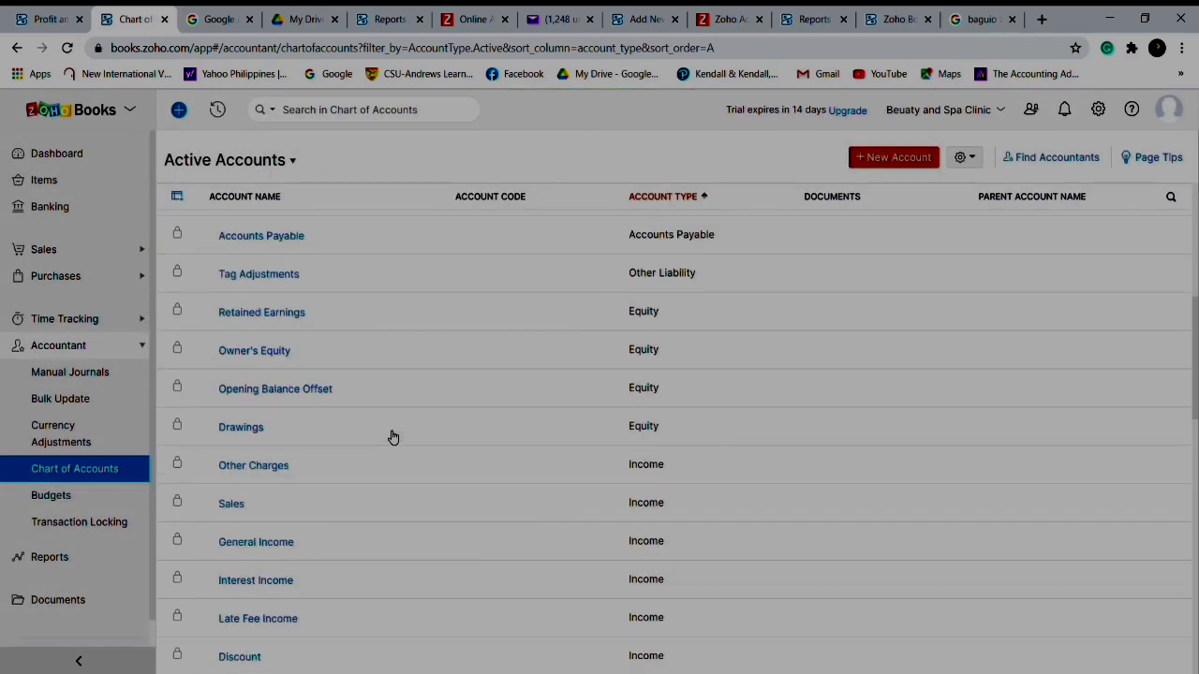
scroll(394, 437, down, 5)
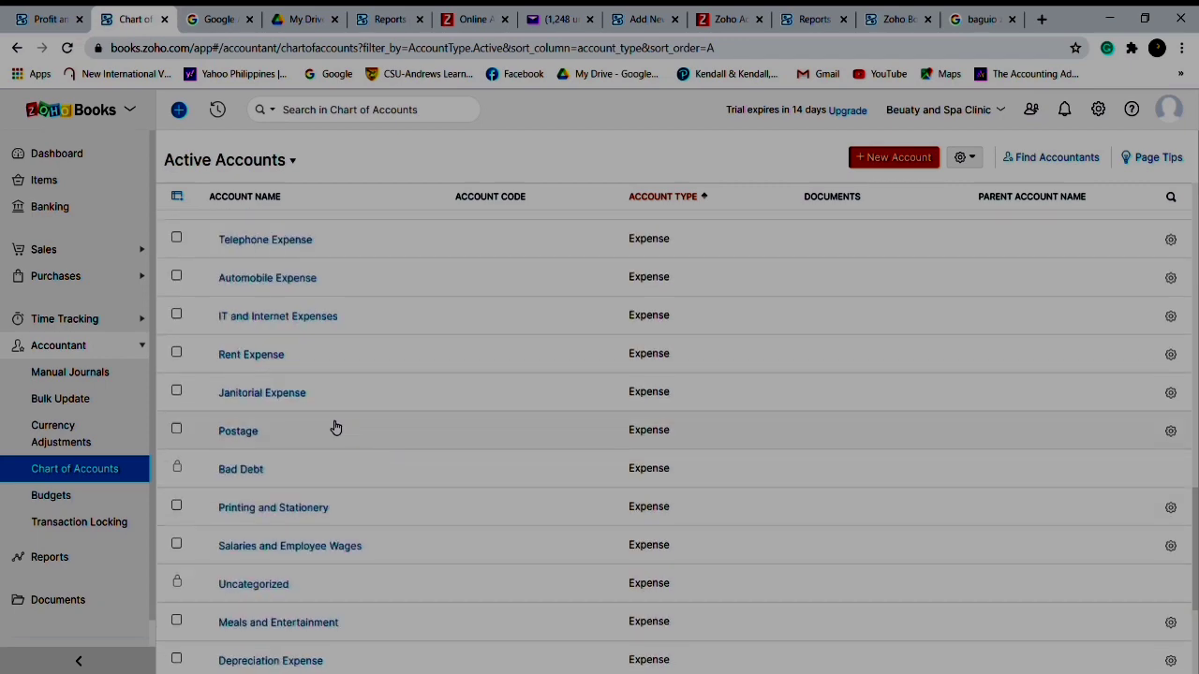
scroll(326, 412, up, 3)
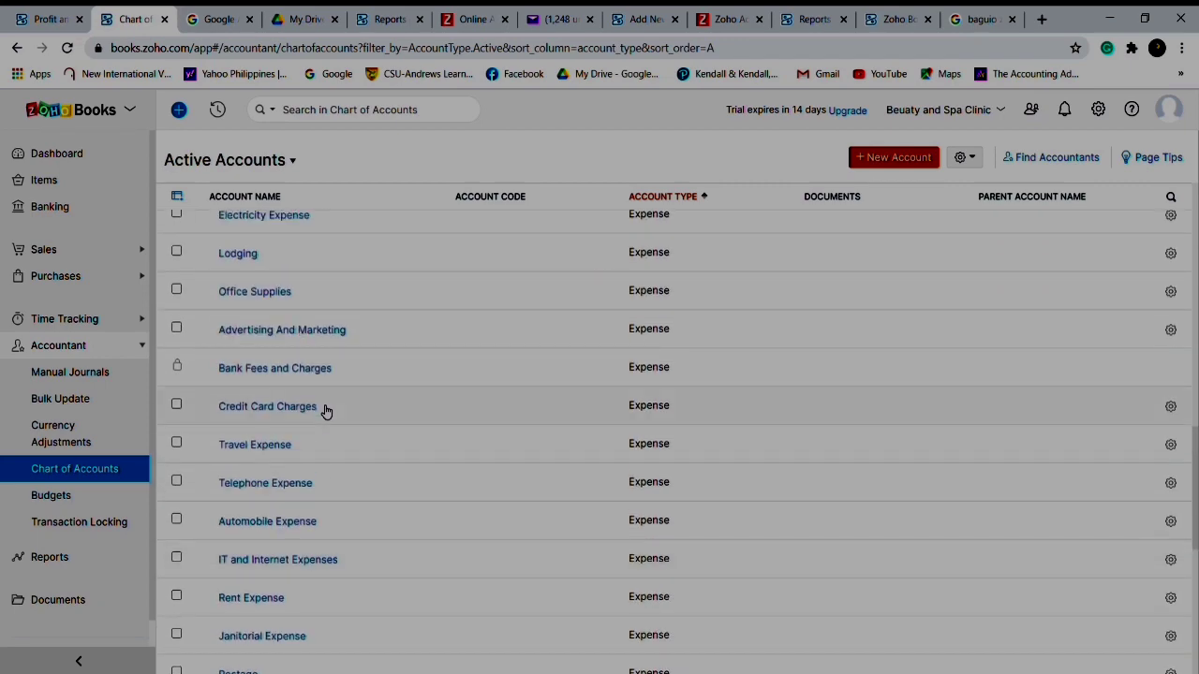
scroll(326, 412, down, 5)
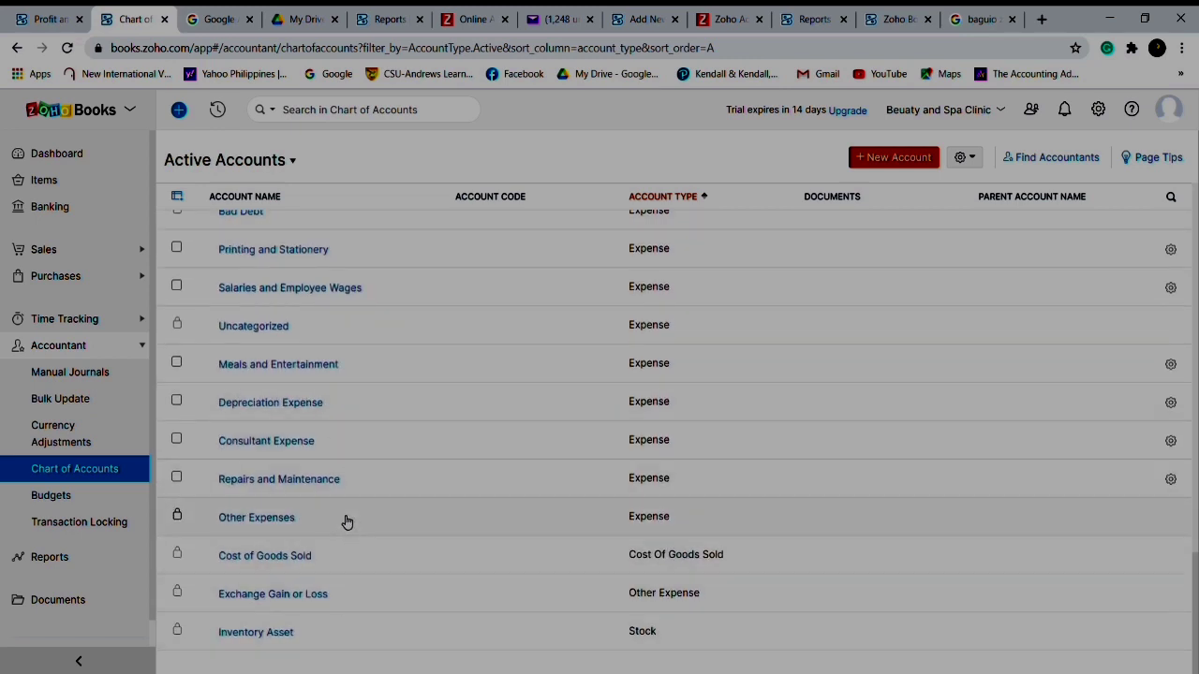
scroll(340, 426, up, 2)
scroll(341, 428, up, 1)
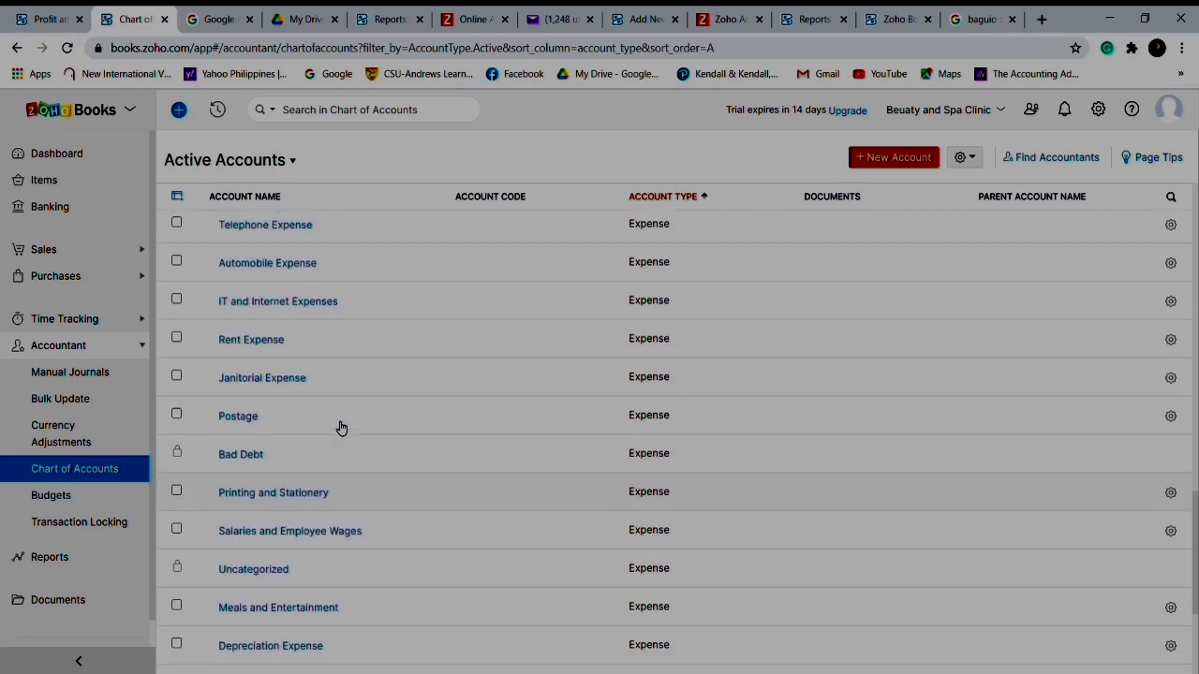
scroll(341, 429, up, 5)
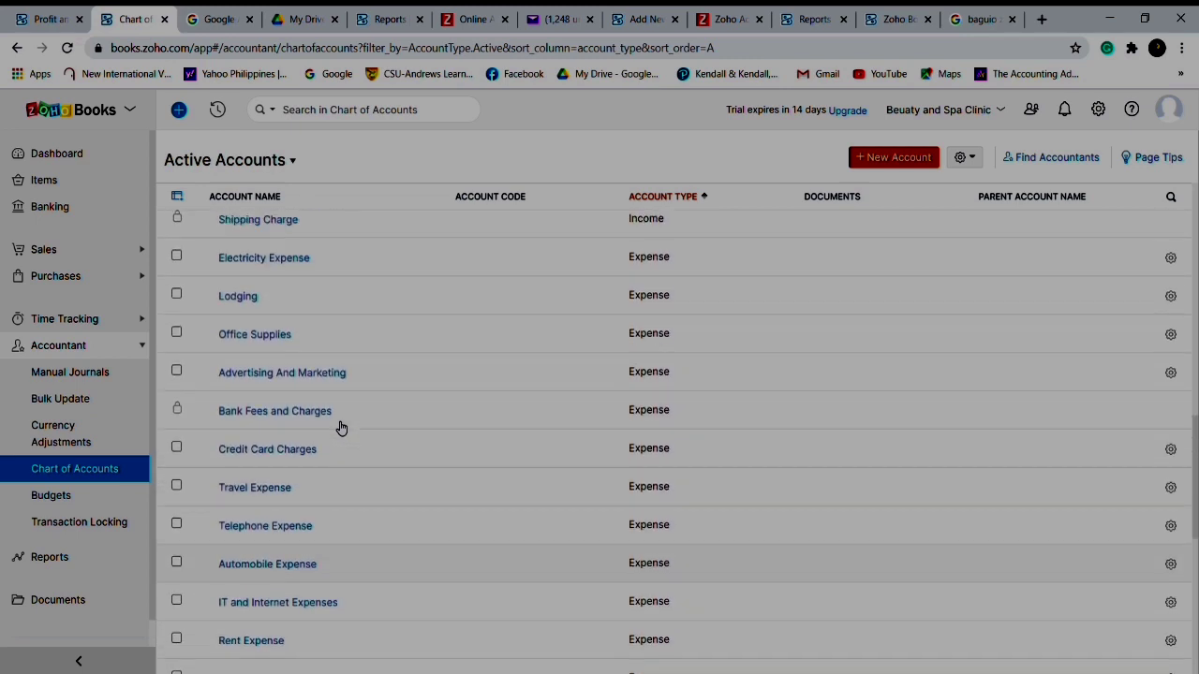
scroll(341, 428, up, 2)
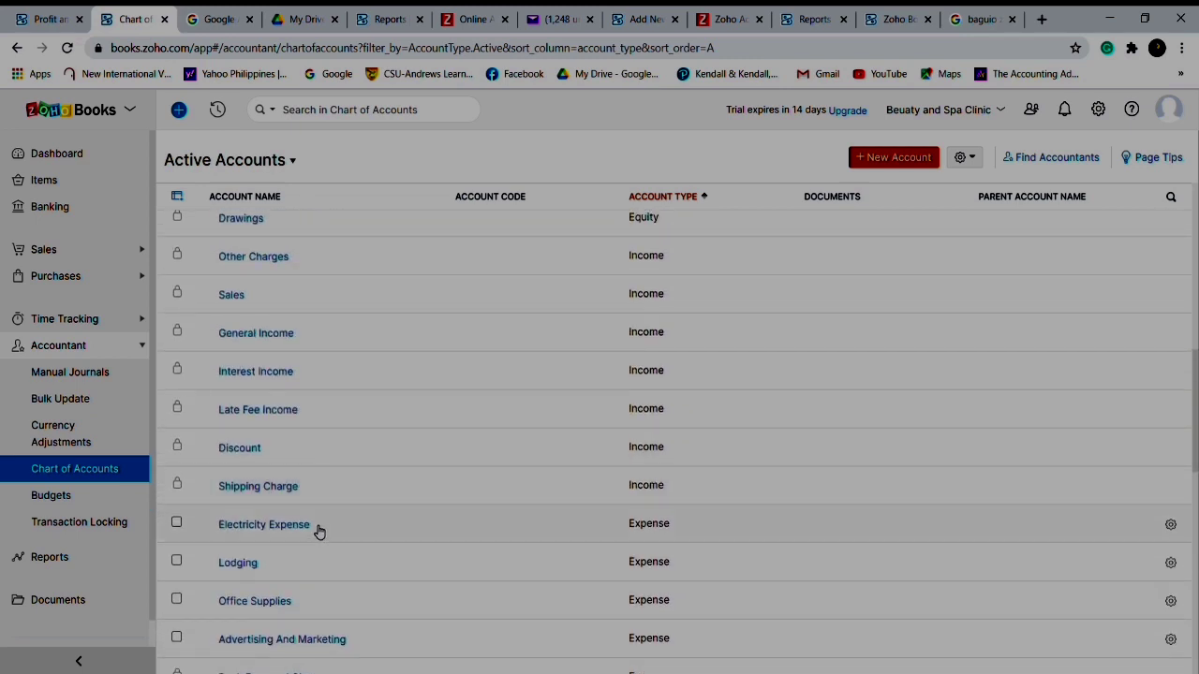
click(319, 531)
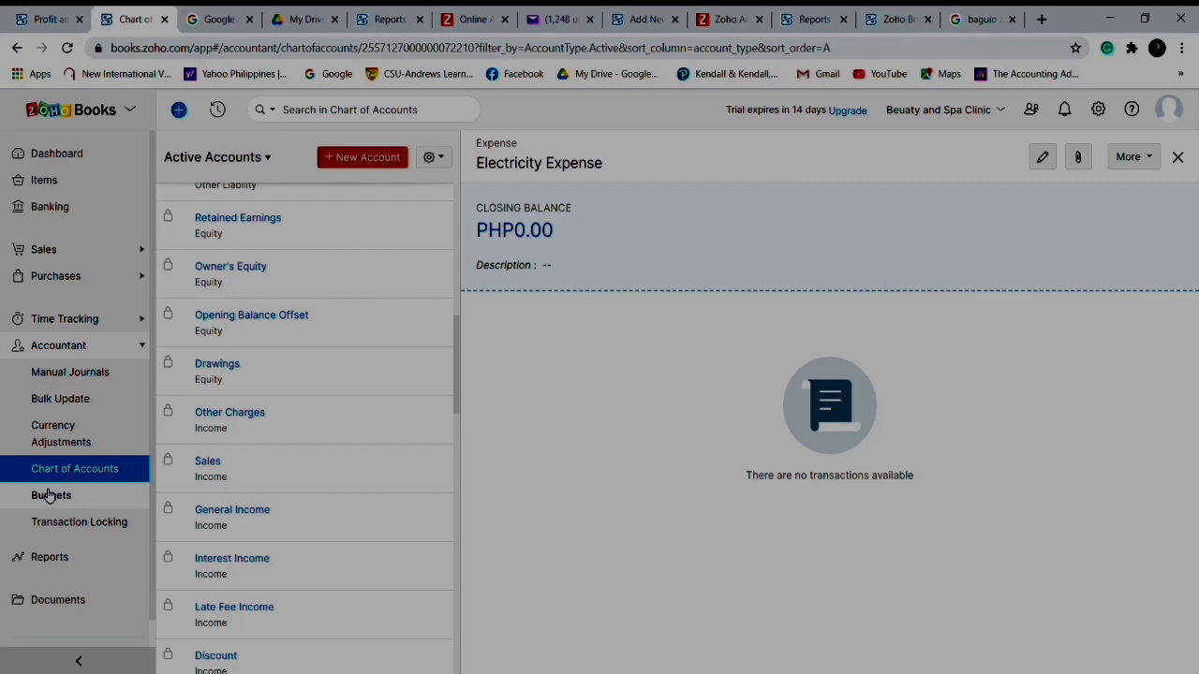
- Open the Profit and Loss report from the business overview reports and look through it
click(64, 558)
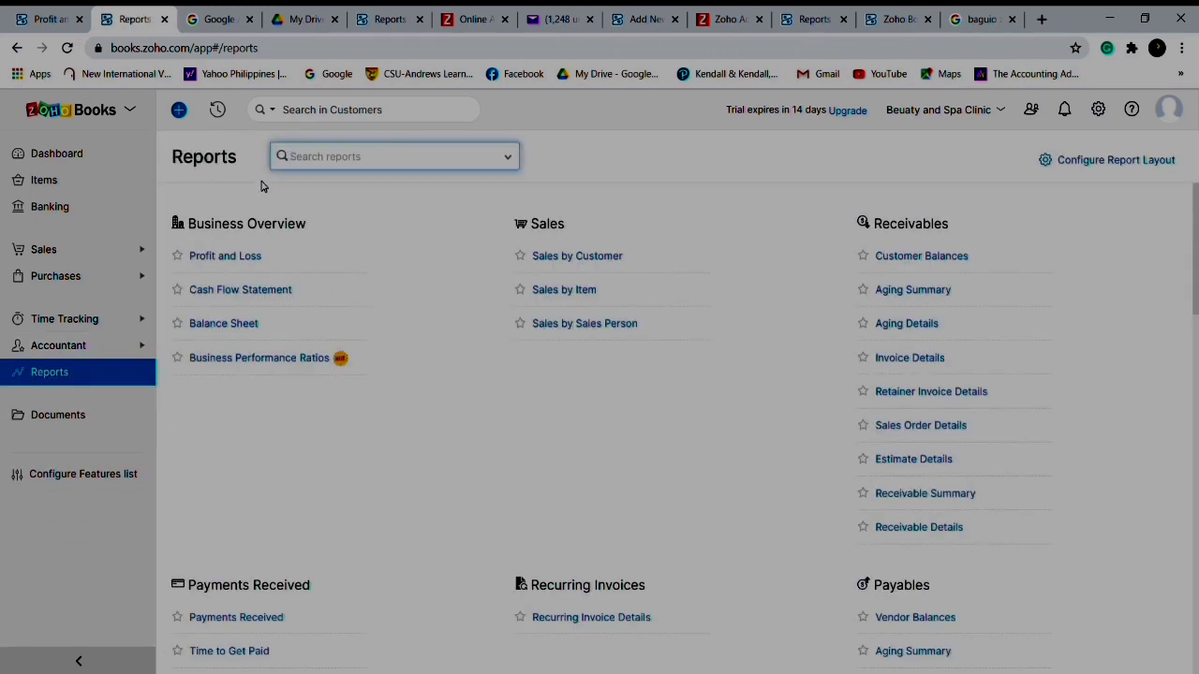
click(239, 257)
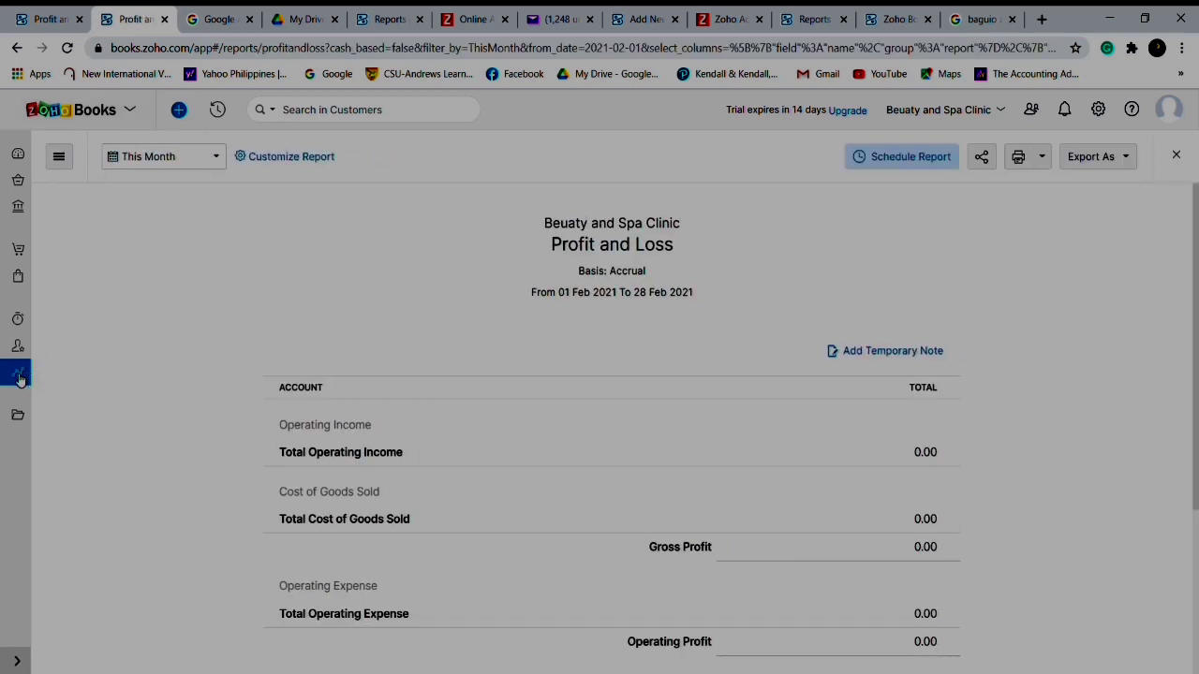
scroll(599, 364, down, 2)
scroll(599, 364, up, 2)
- View the Cash Flow Statement and the Balance Sheet from the business overview reports
click(18, 372)
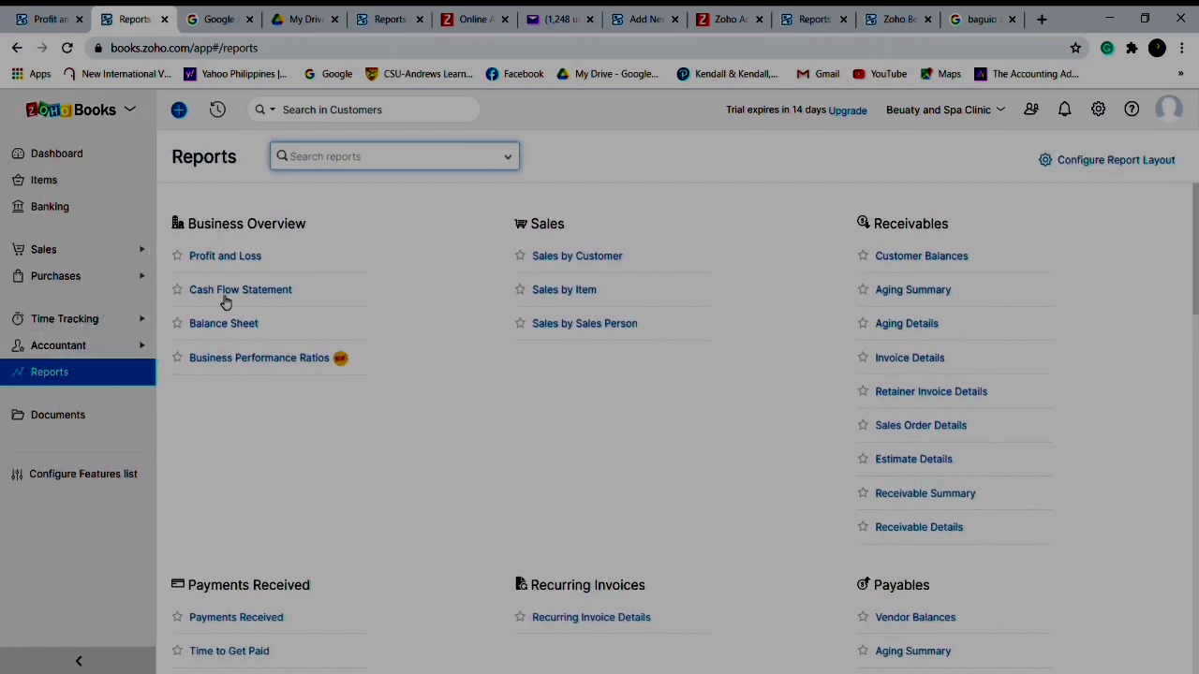
click(251, 292)
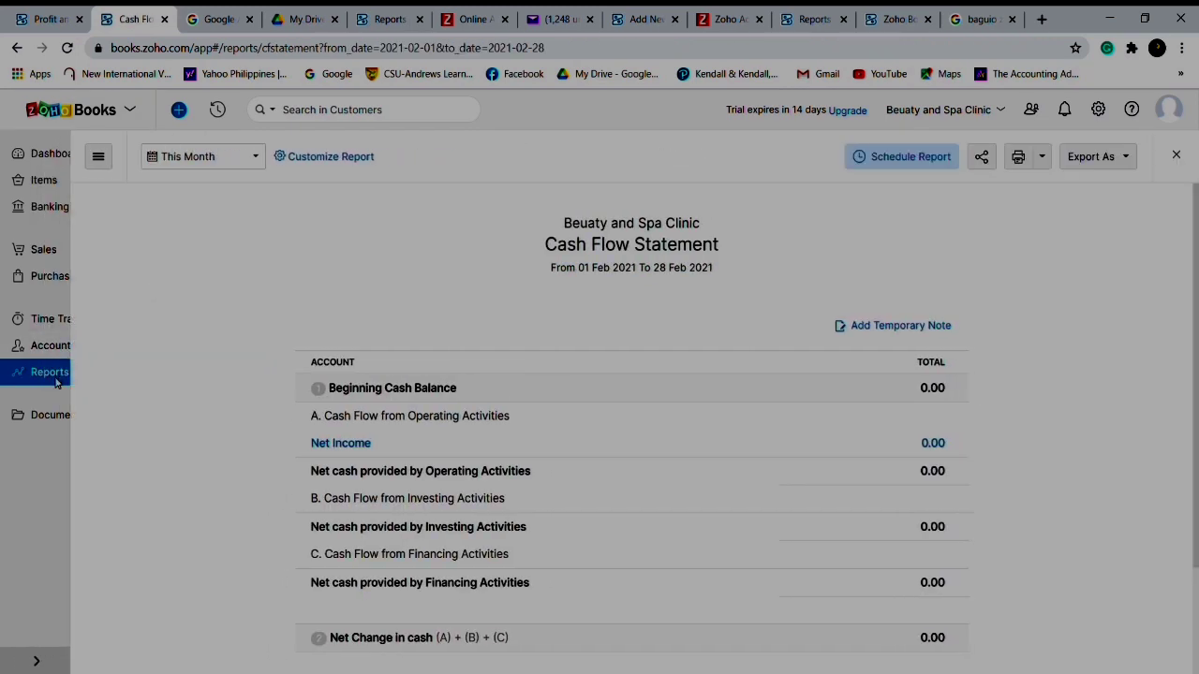
click(18, 378)
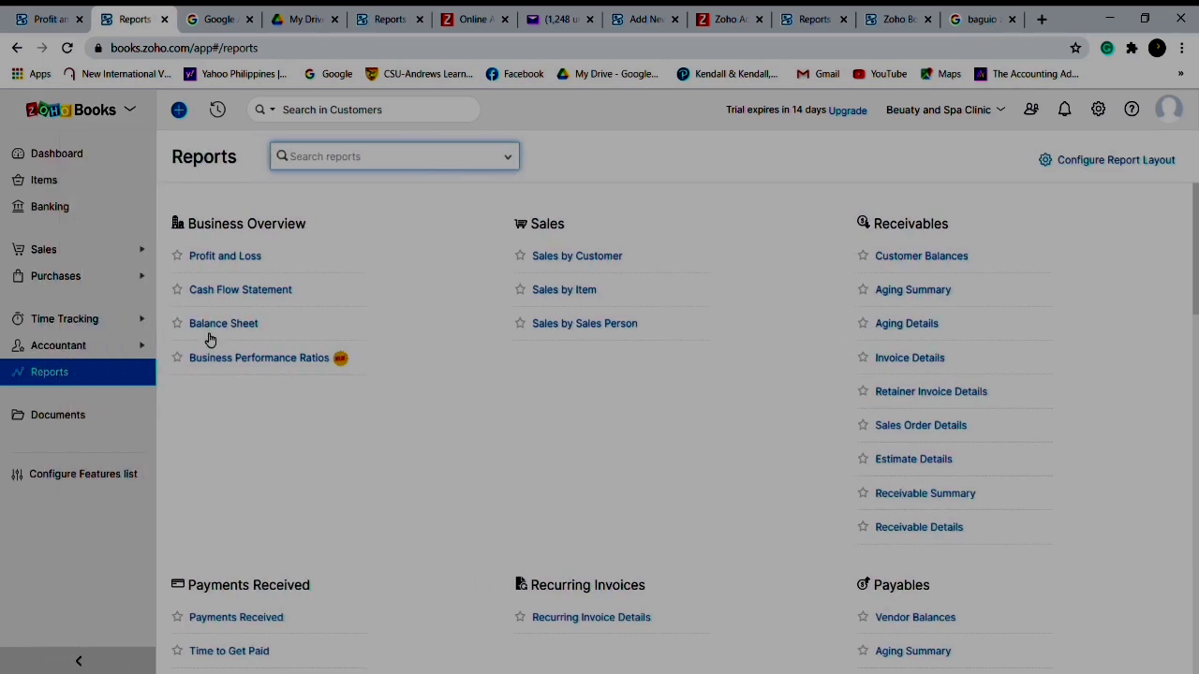
click(233, 329)
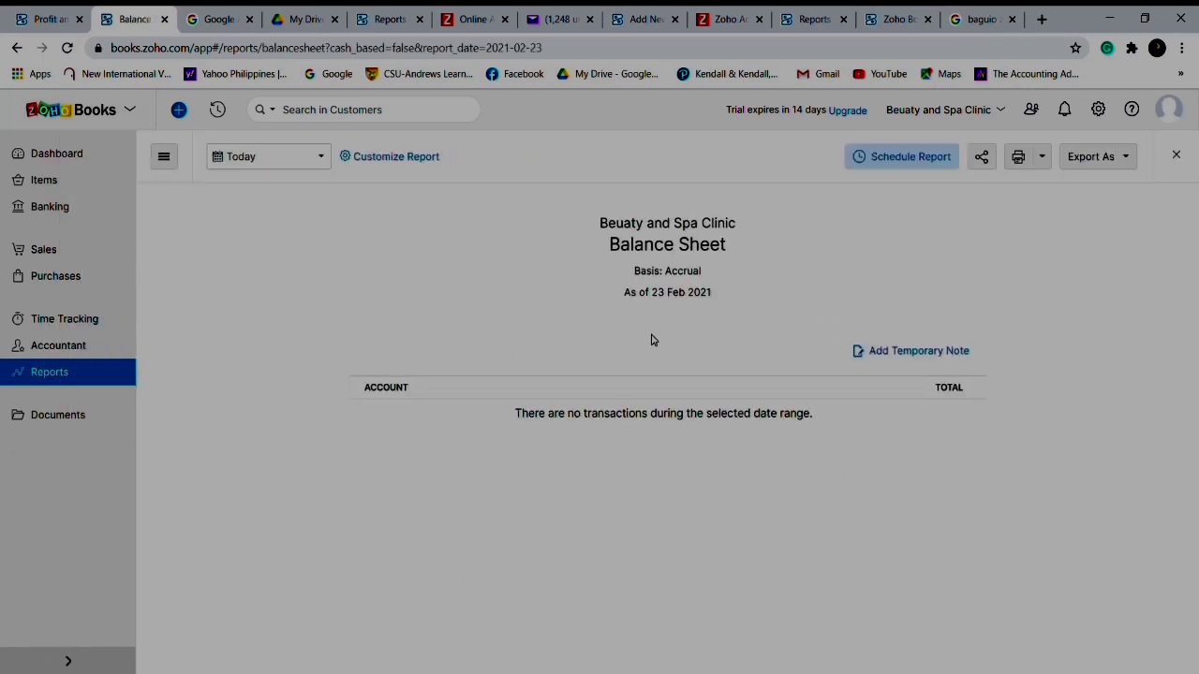
- Return to the reports overview and look through the available report categories, from receivables and payables to accountant, budgets and activity
click(5, 369)
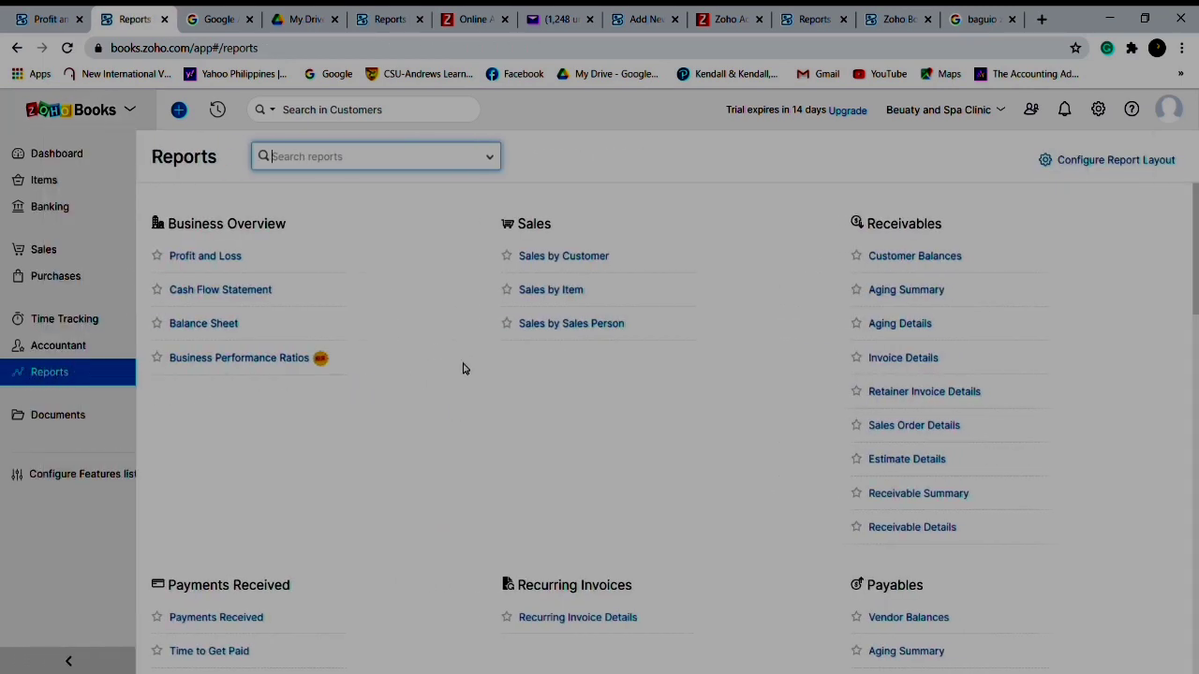
scroll(433, 387, down, 3)
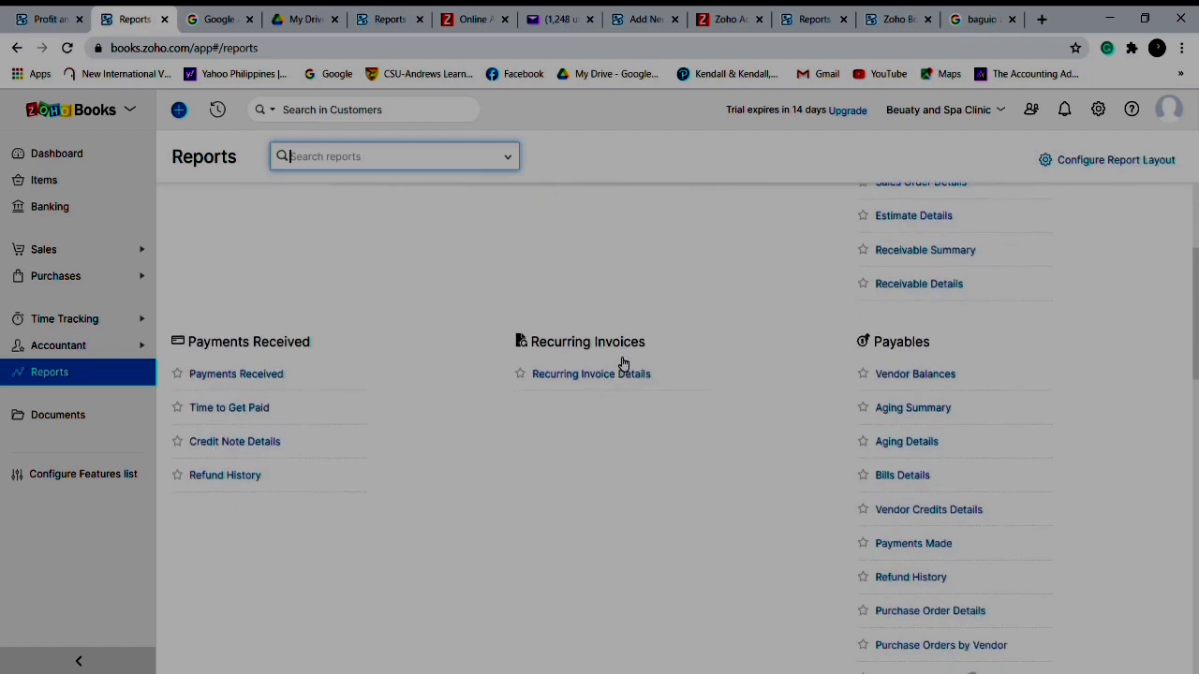
scroll(964, 390, up, 3)
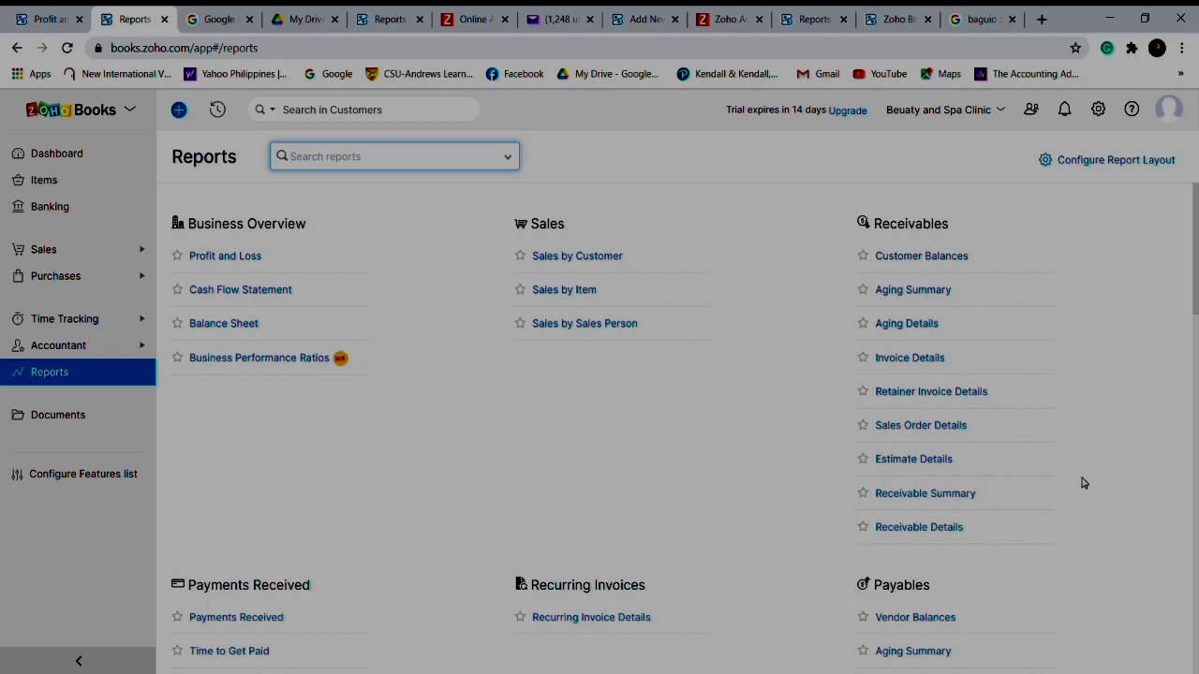
scroll(1021, 440, down, 5)
scroll(1002, 441, up, 2)
scroll(1001, 415, down, 3)
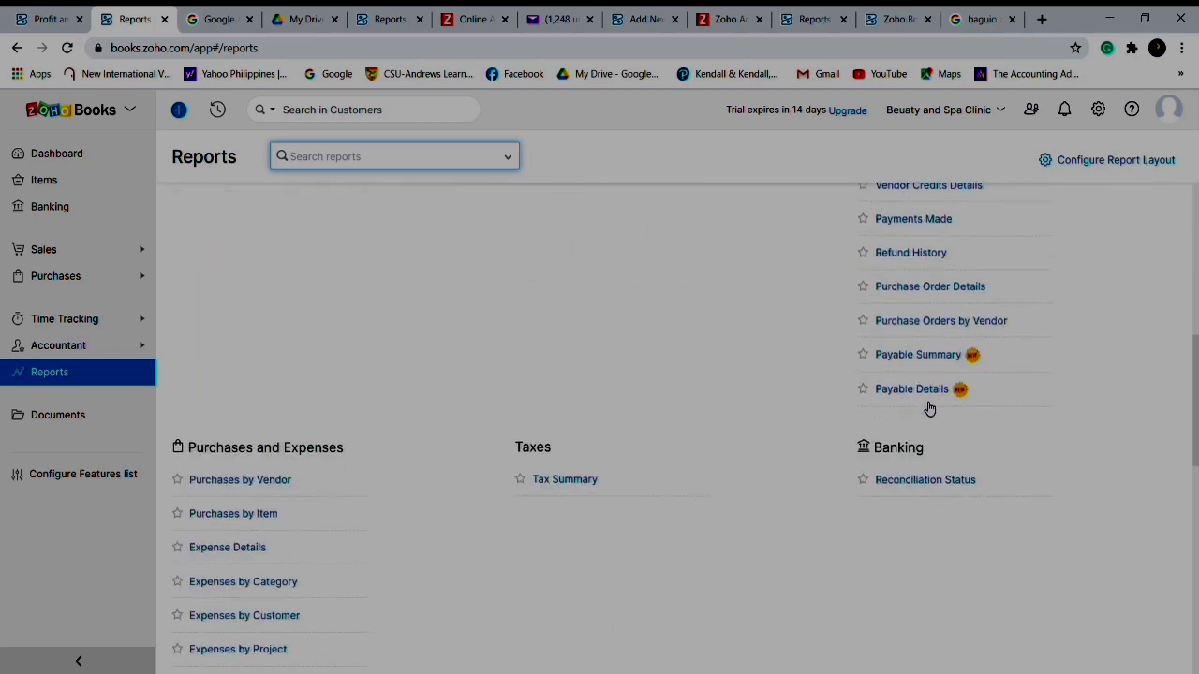
scroll(440, 510, down, 2)
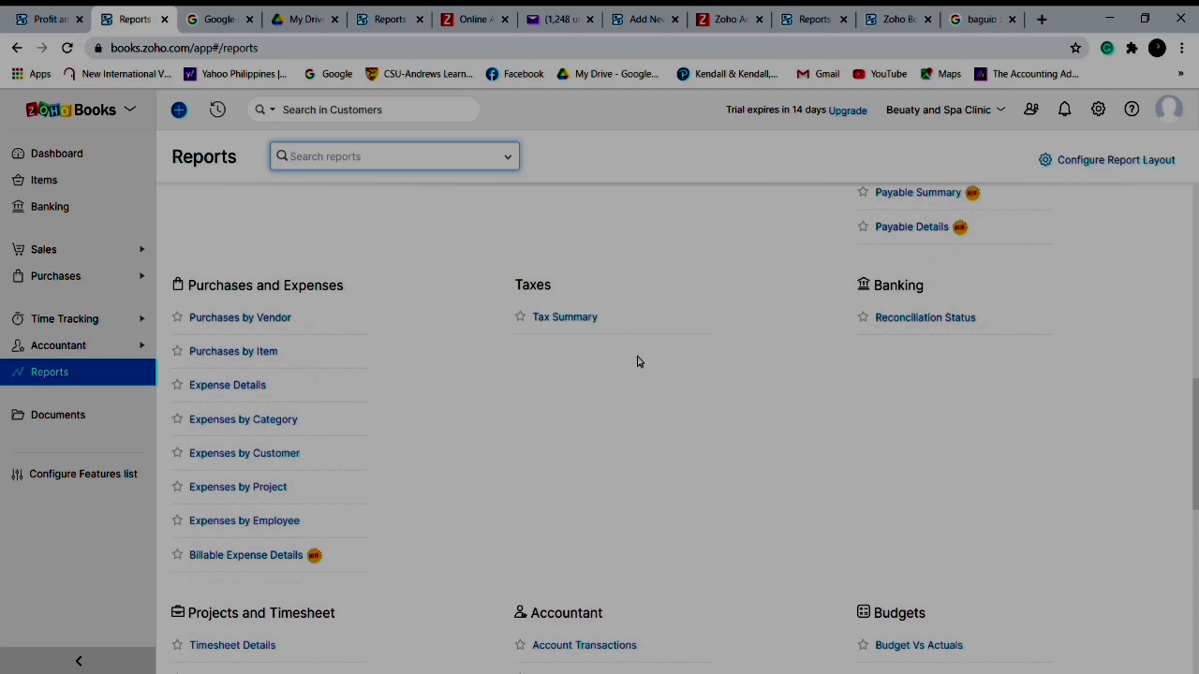
scroll(895, 324, down, 4)
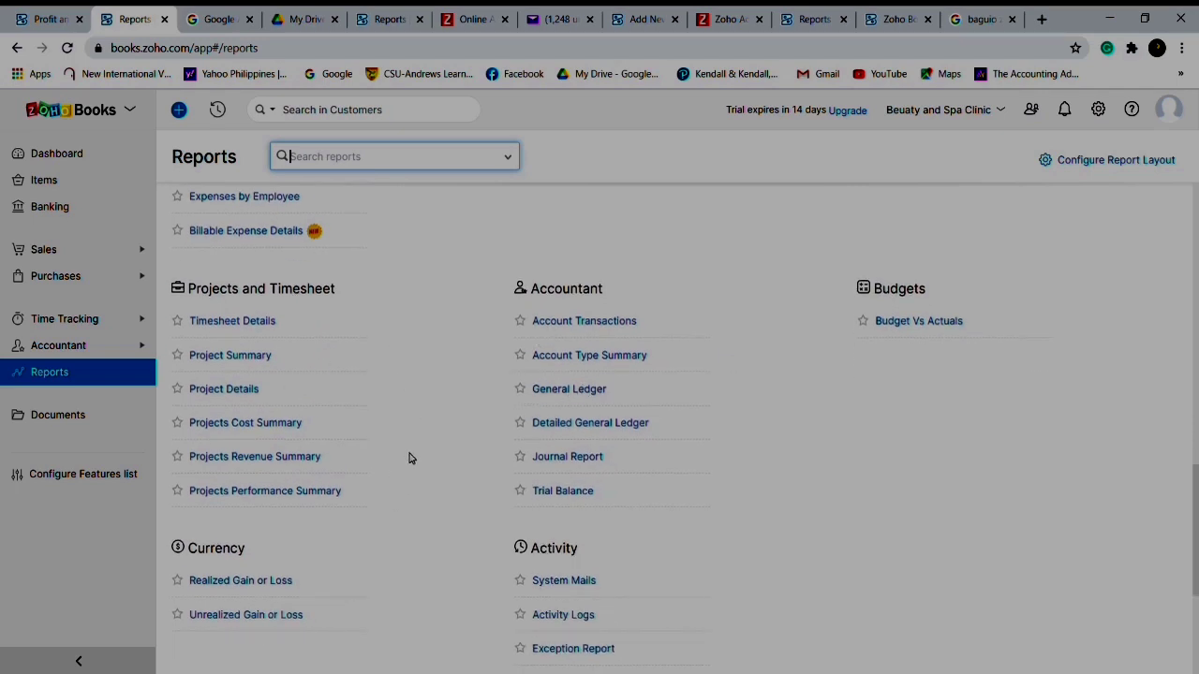
scroll(409, 458, up, 15)
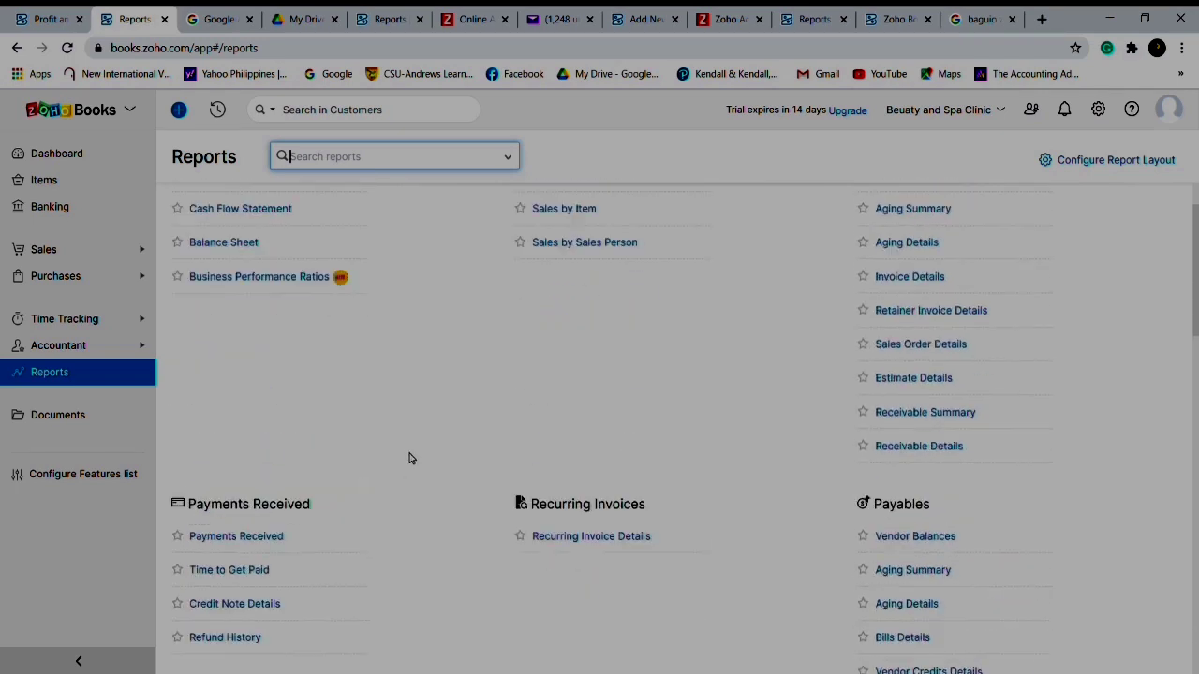
- Open the Business Performance Ratios report, check which ratio types it offers, and review the Current Ratio chart and monthly table
click(255, 365)
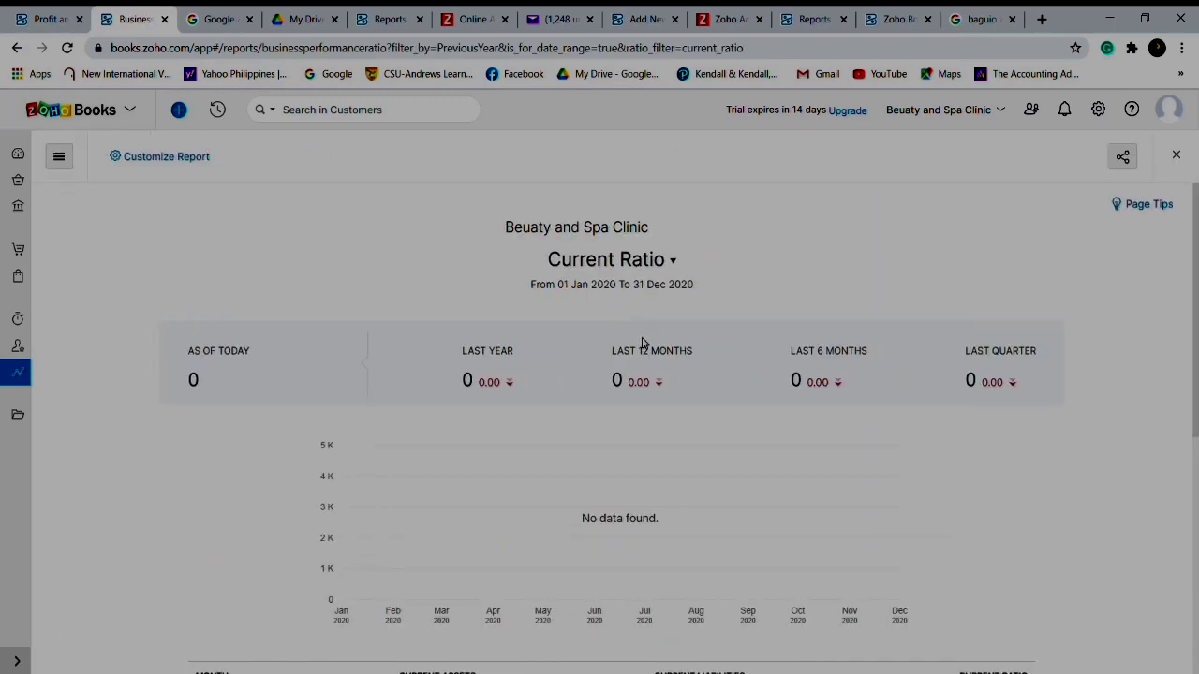
scroll(682, 315, down, 5)
scroll(682, 324, up, 6)
click(673, 262)
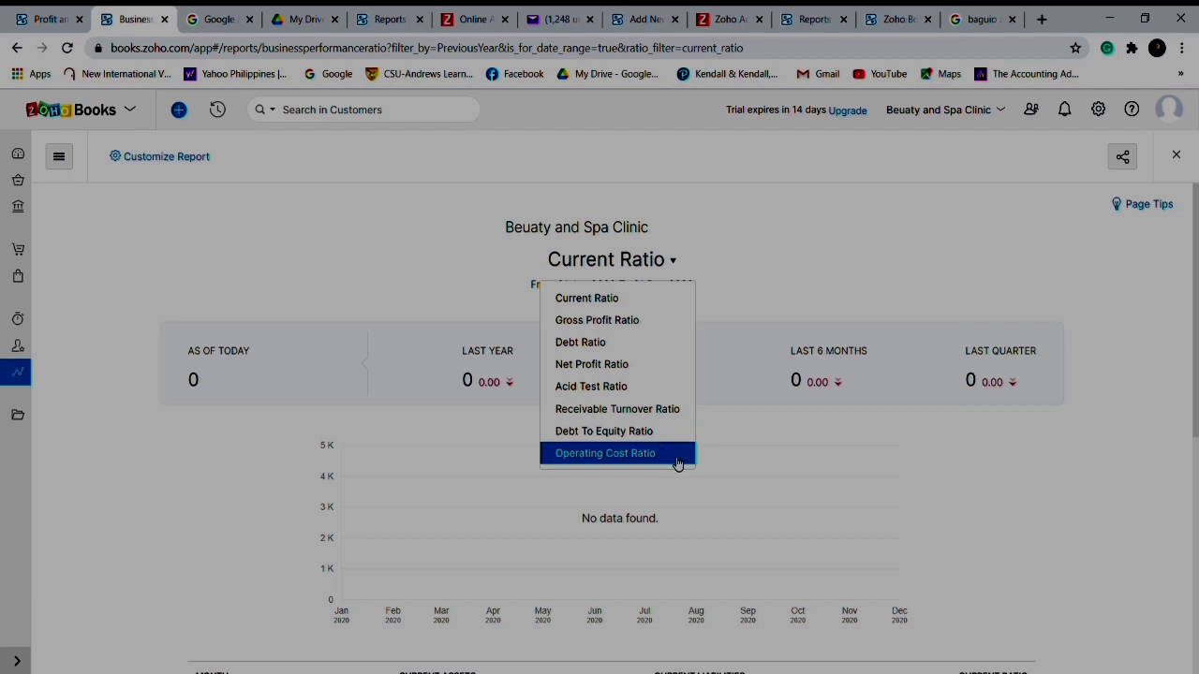
click(419, 281)
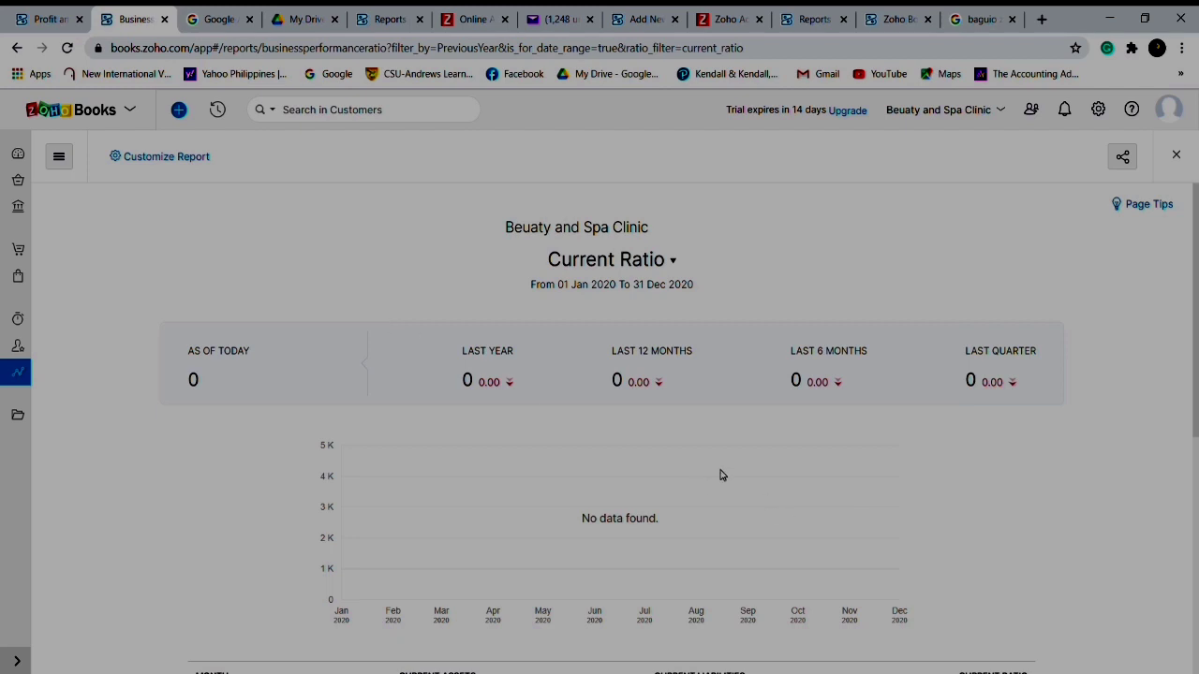
scroll(159, 373, down, 5)
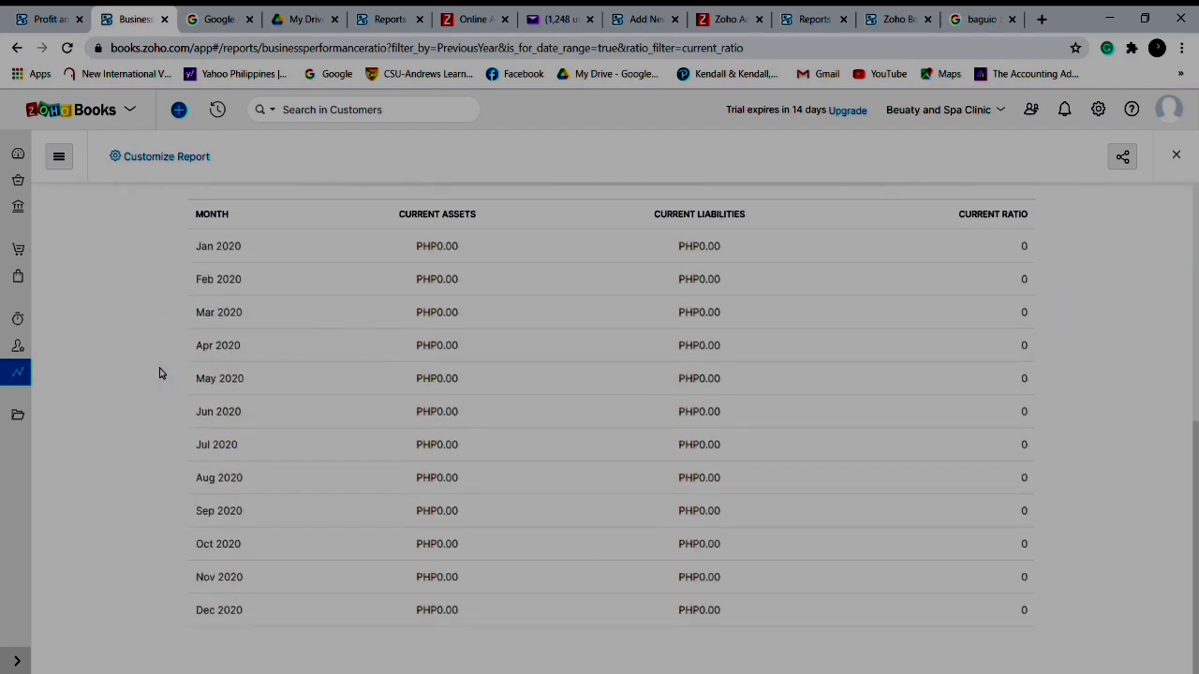
scroll(159, 373, up, 5)
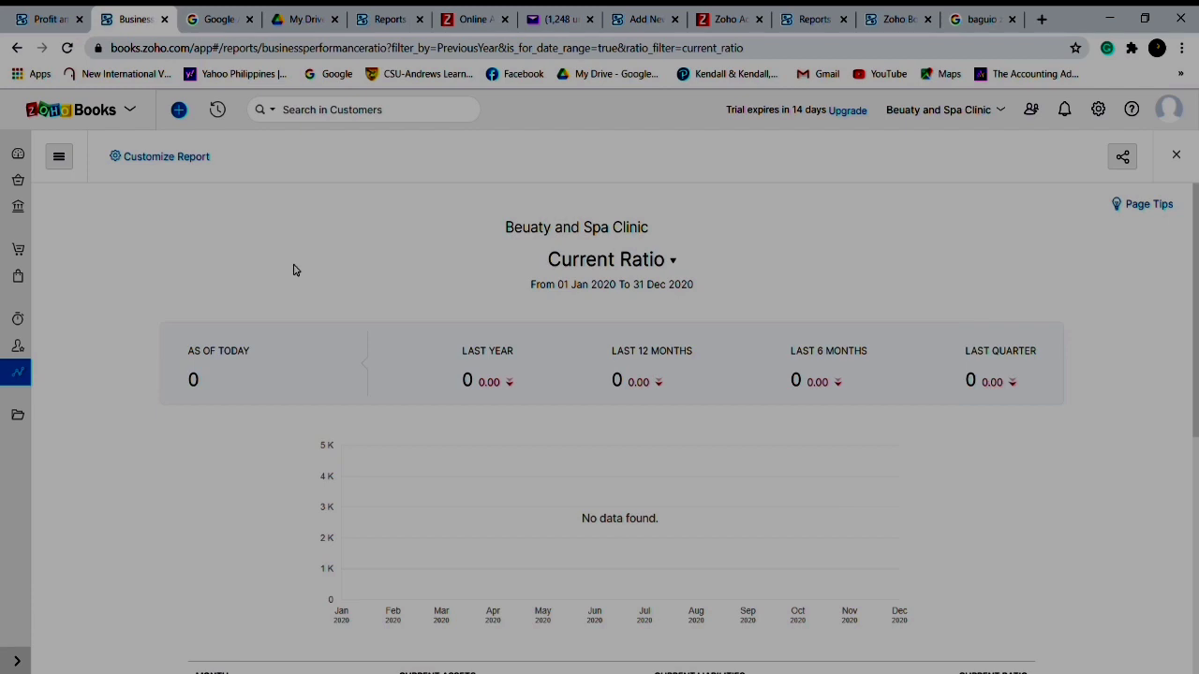